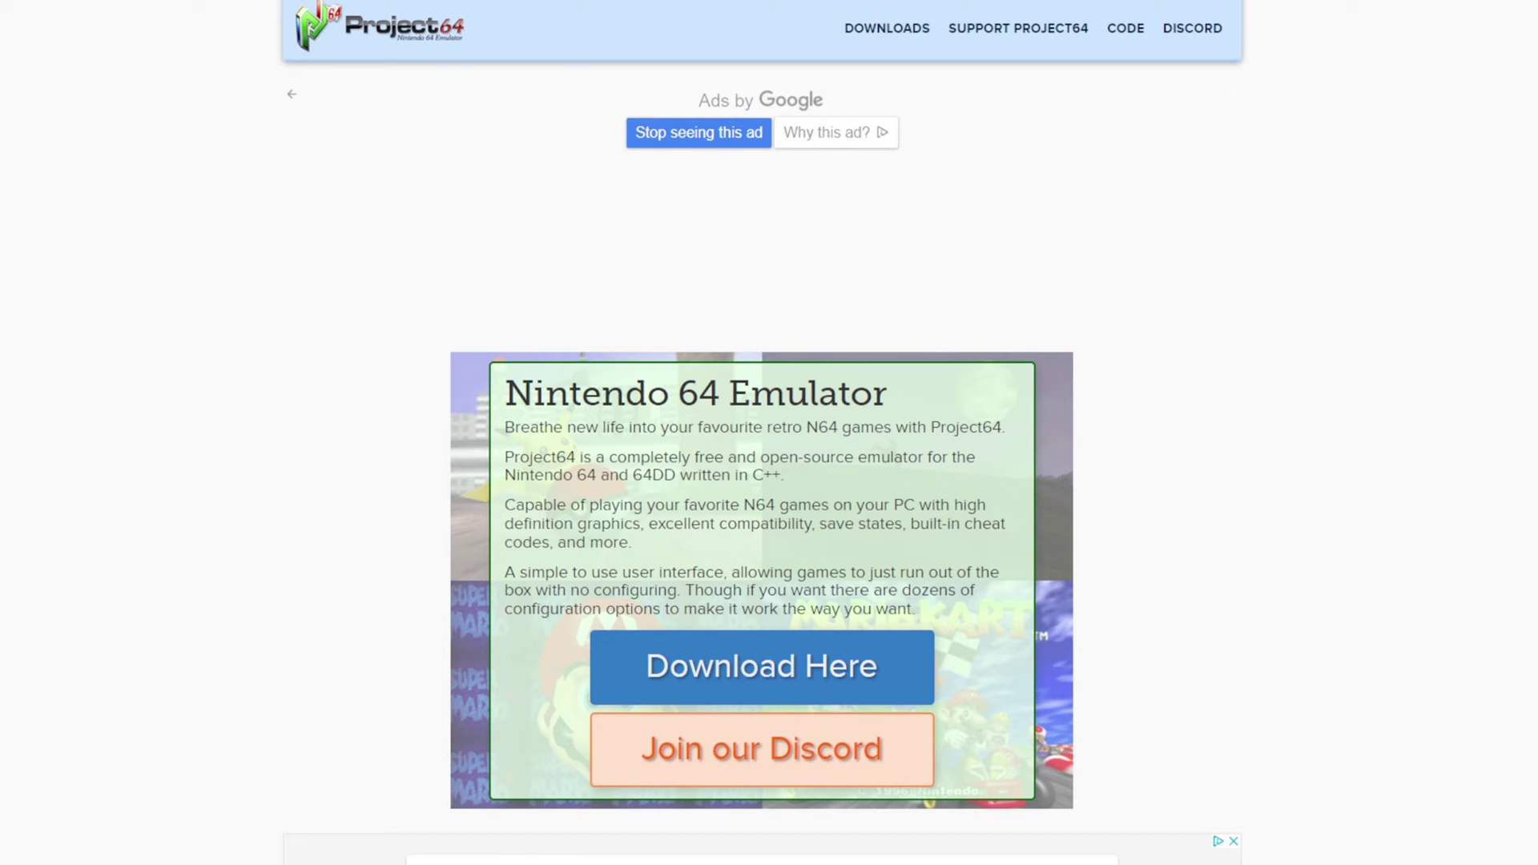
Step: Download Project64 from its website and start its setup wizard
left_click(761, 674)
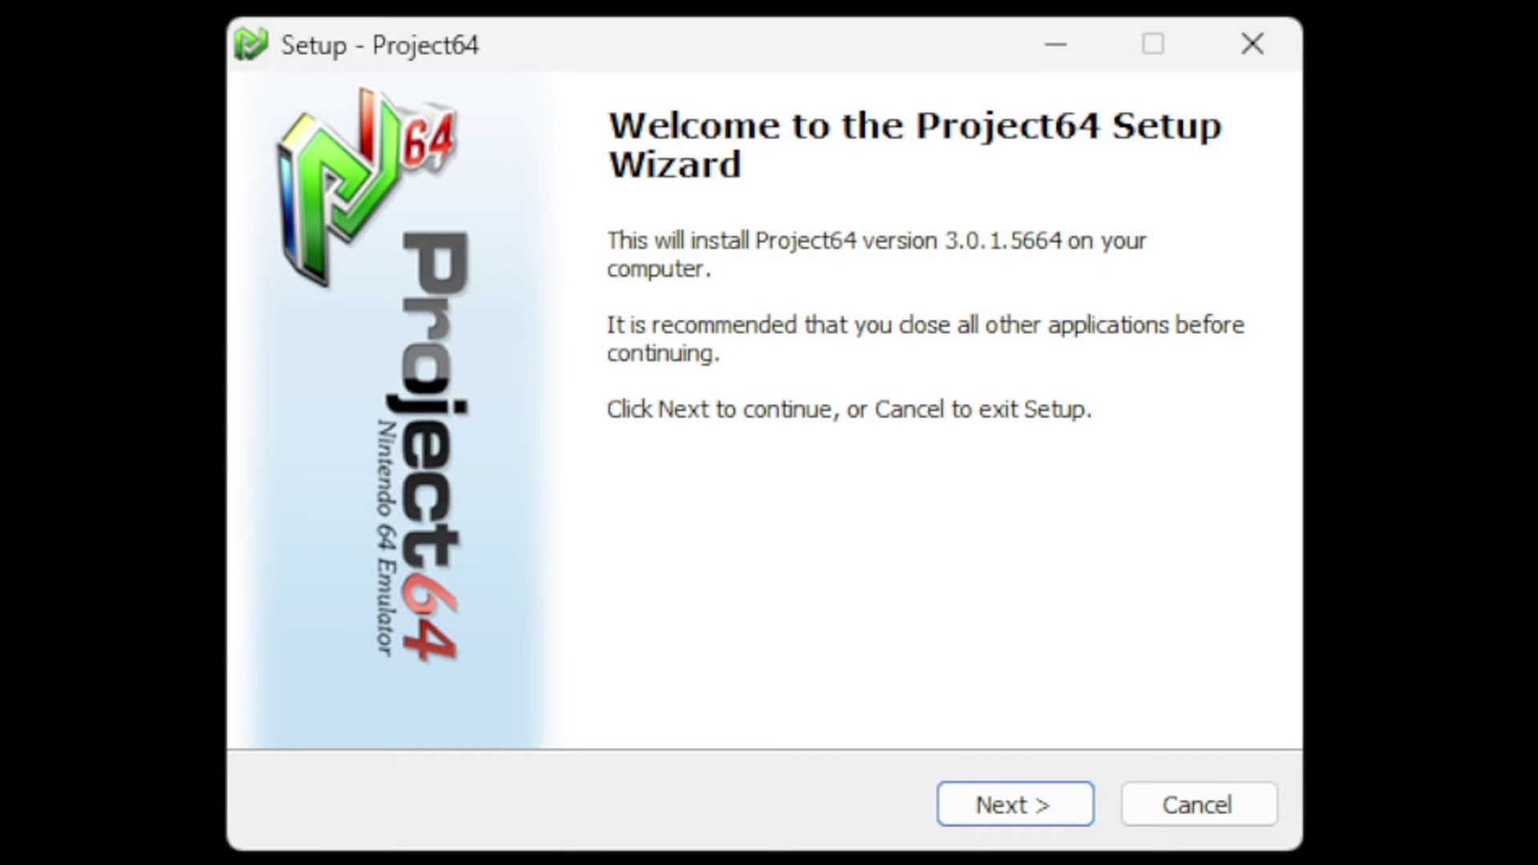
left_click(1049, 821)
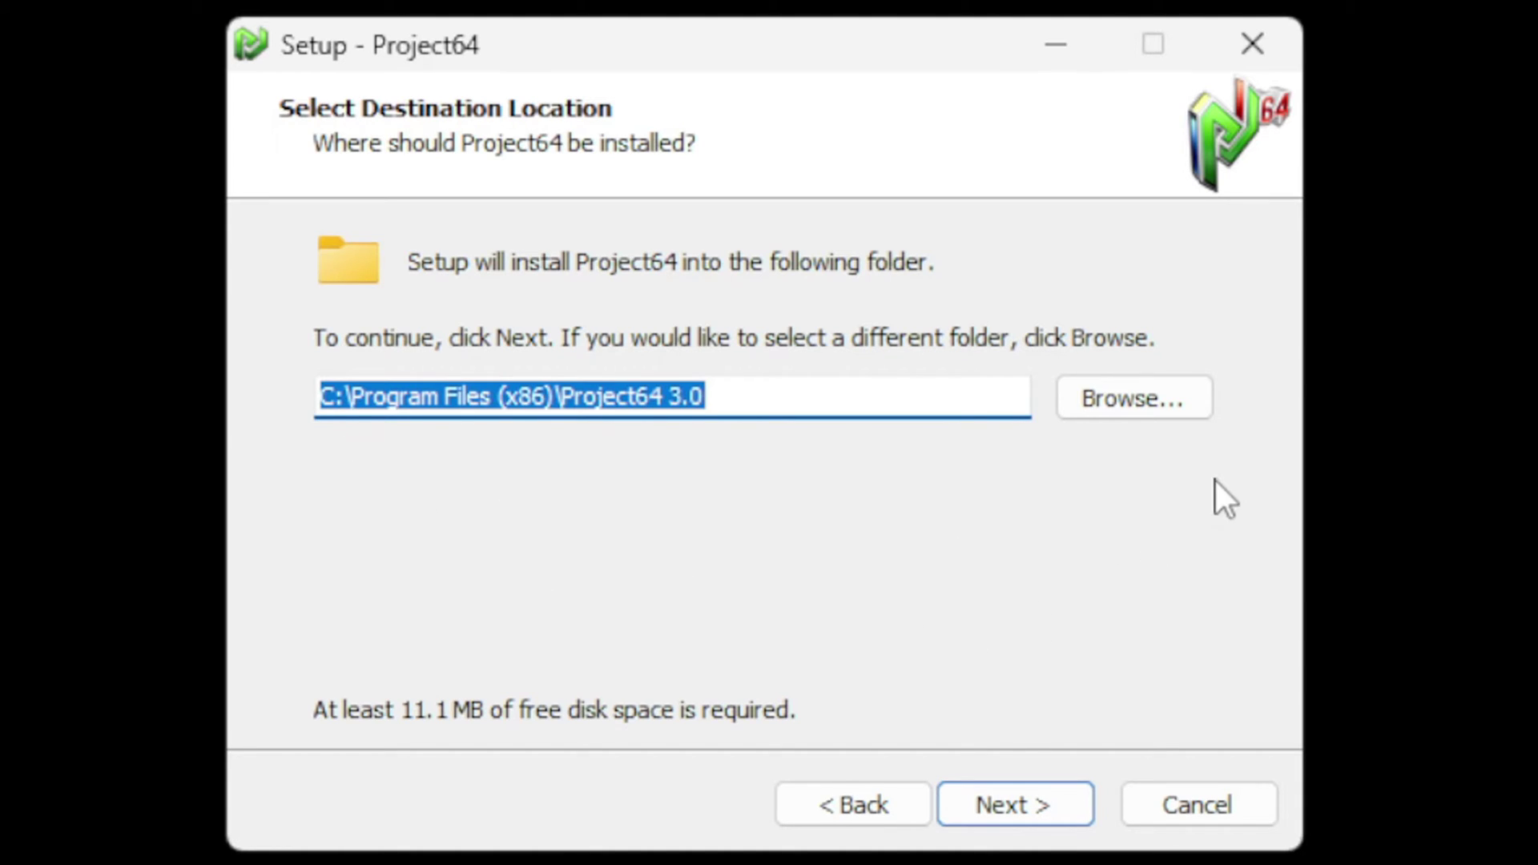
left_click(1151, 394)
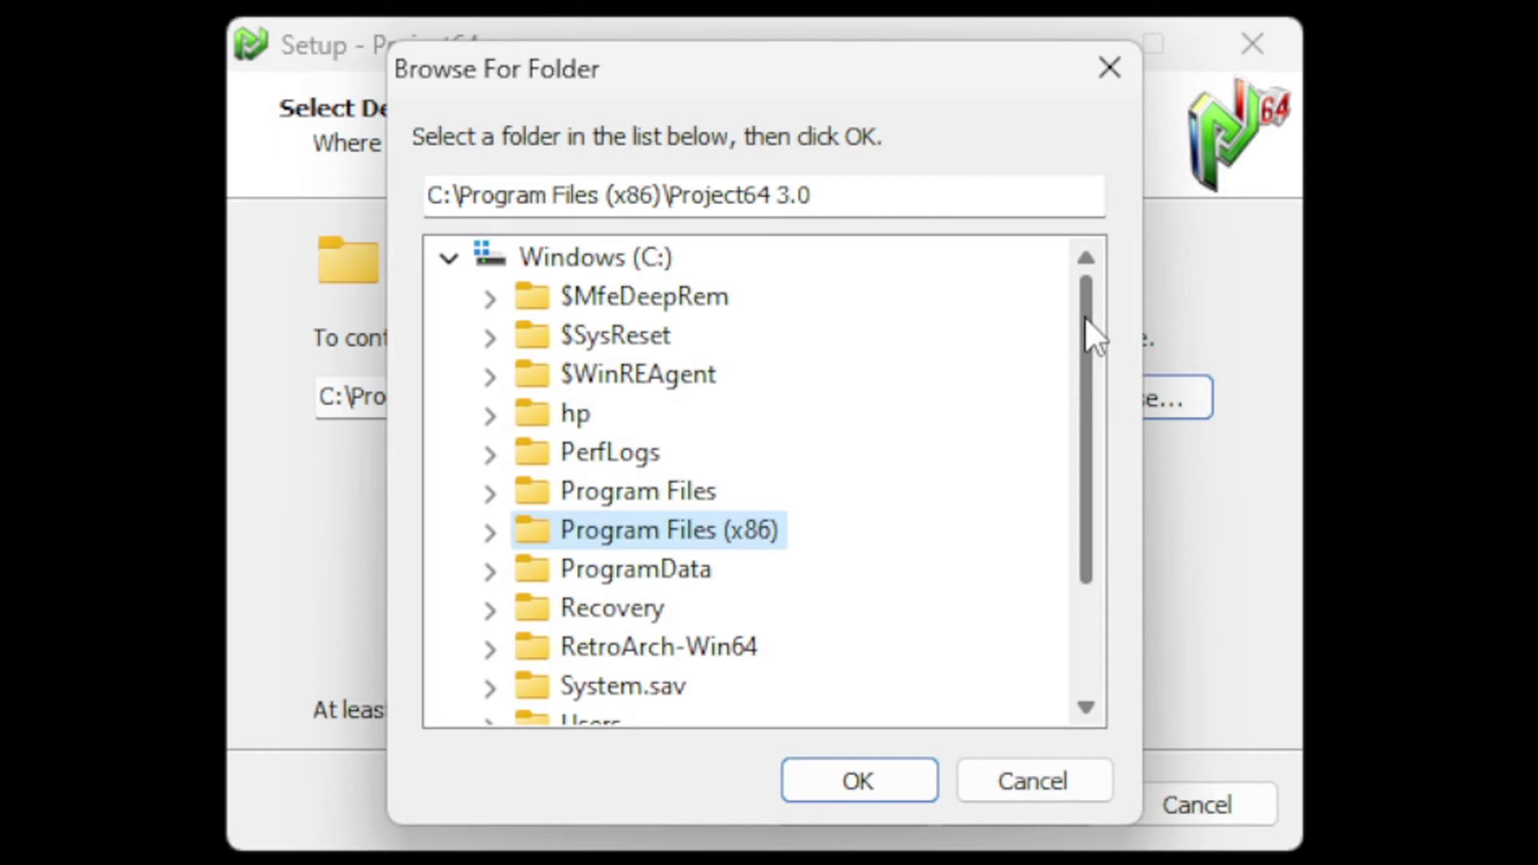
left_click_drag(1086, 304, 1066, 411)
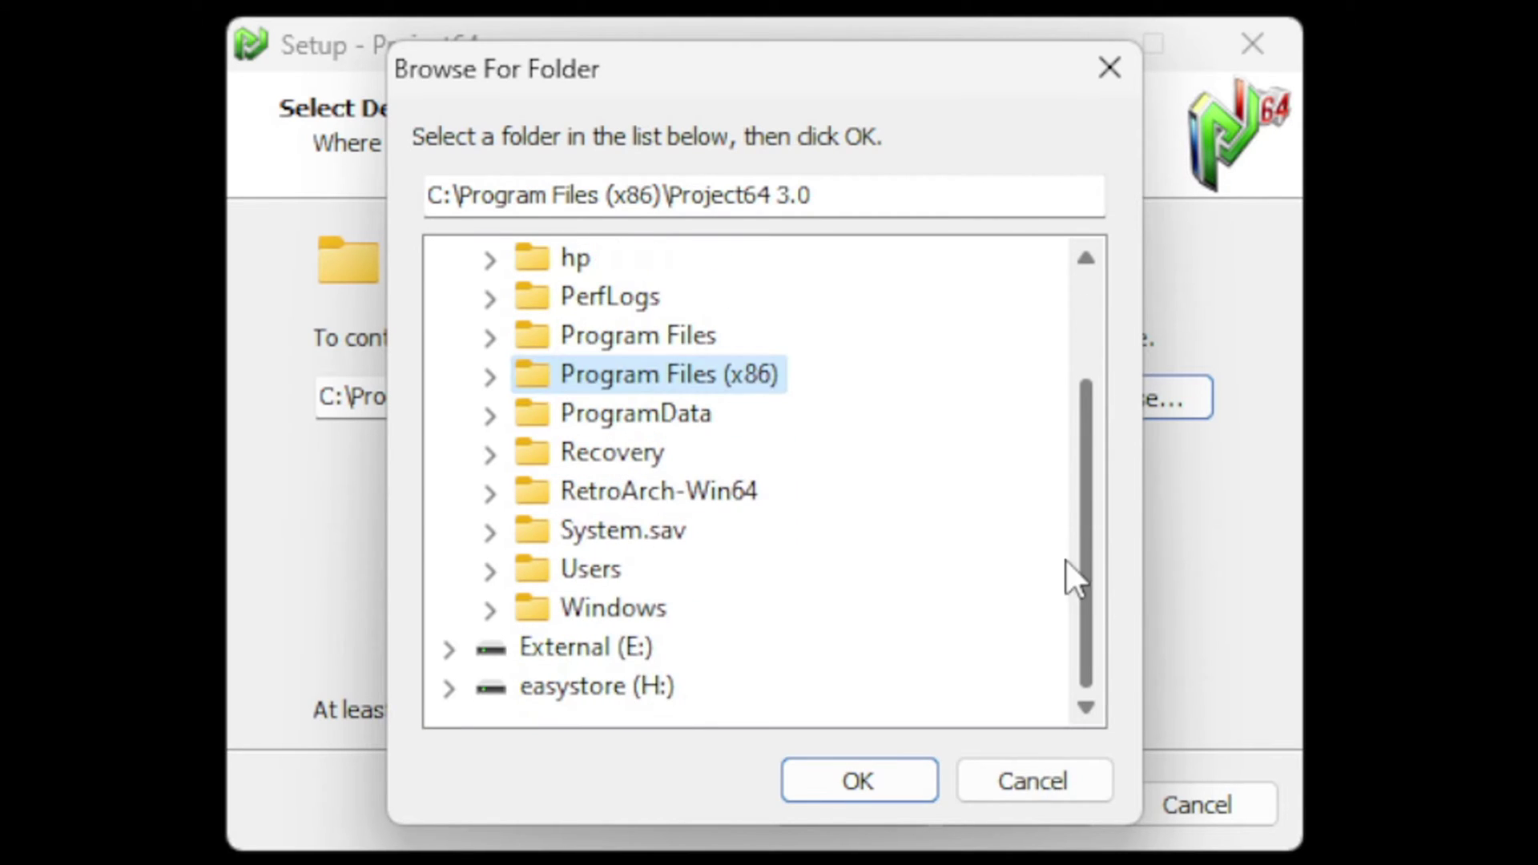
left_click_drag(1094, 470, 1121, 288)
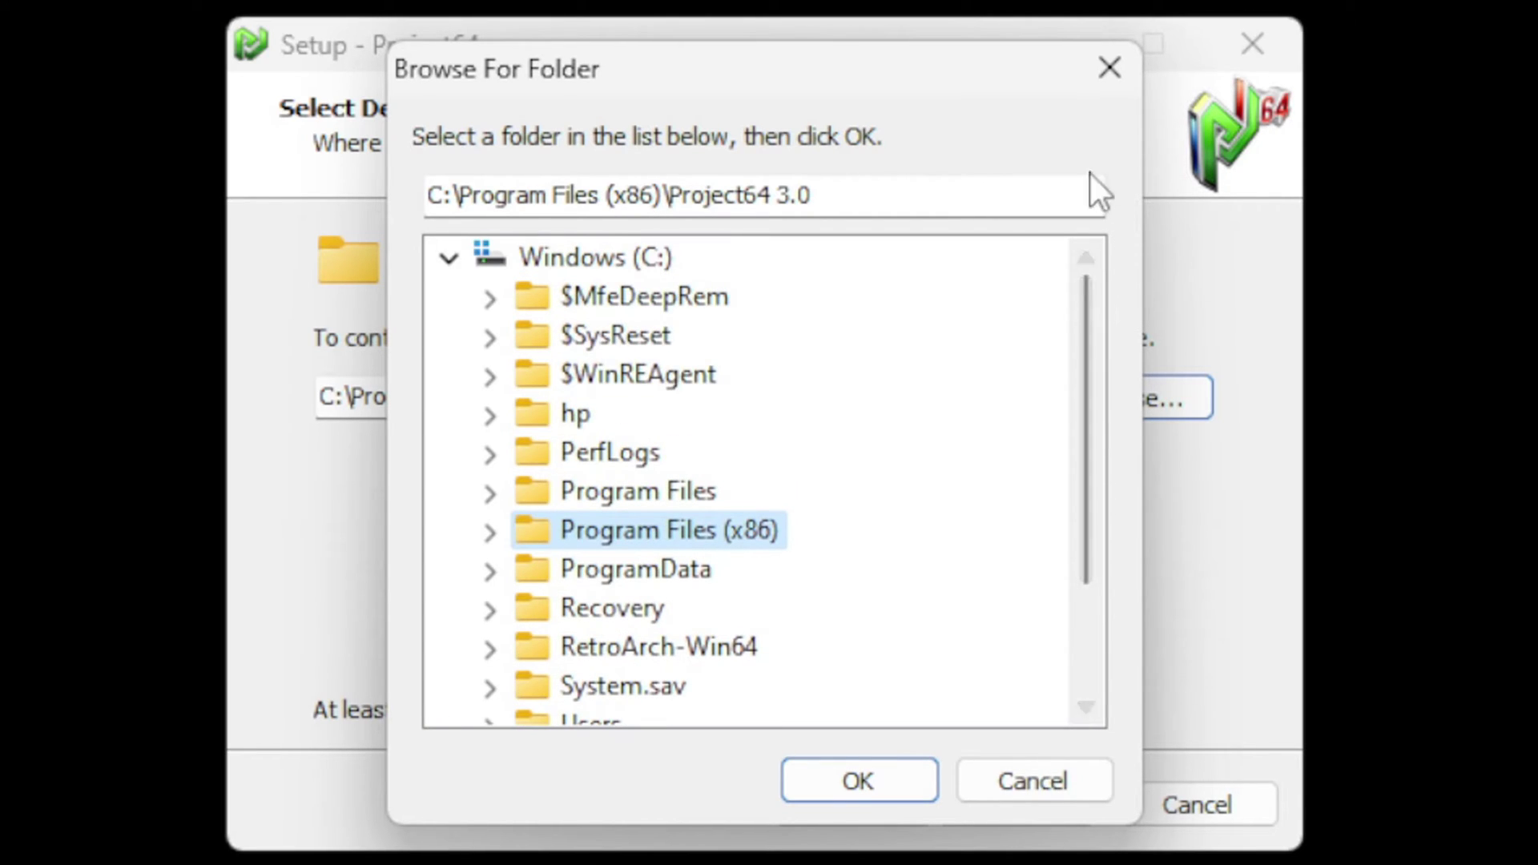
left_click(1108, 68)
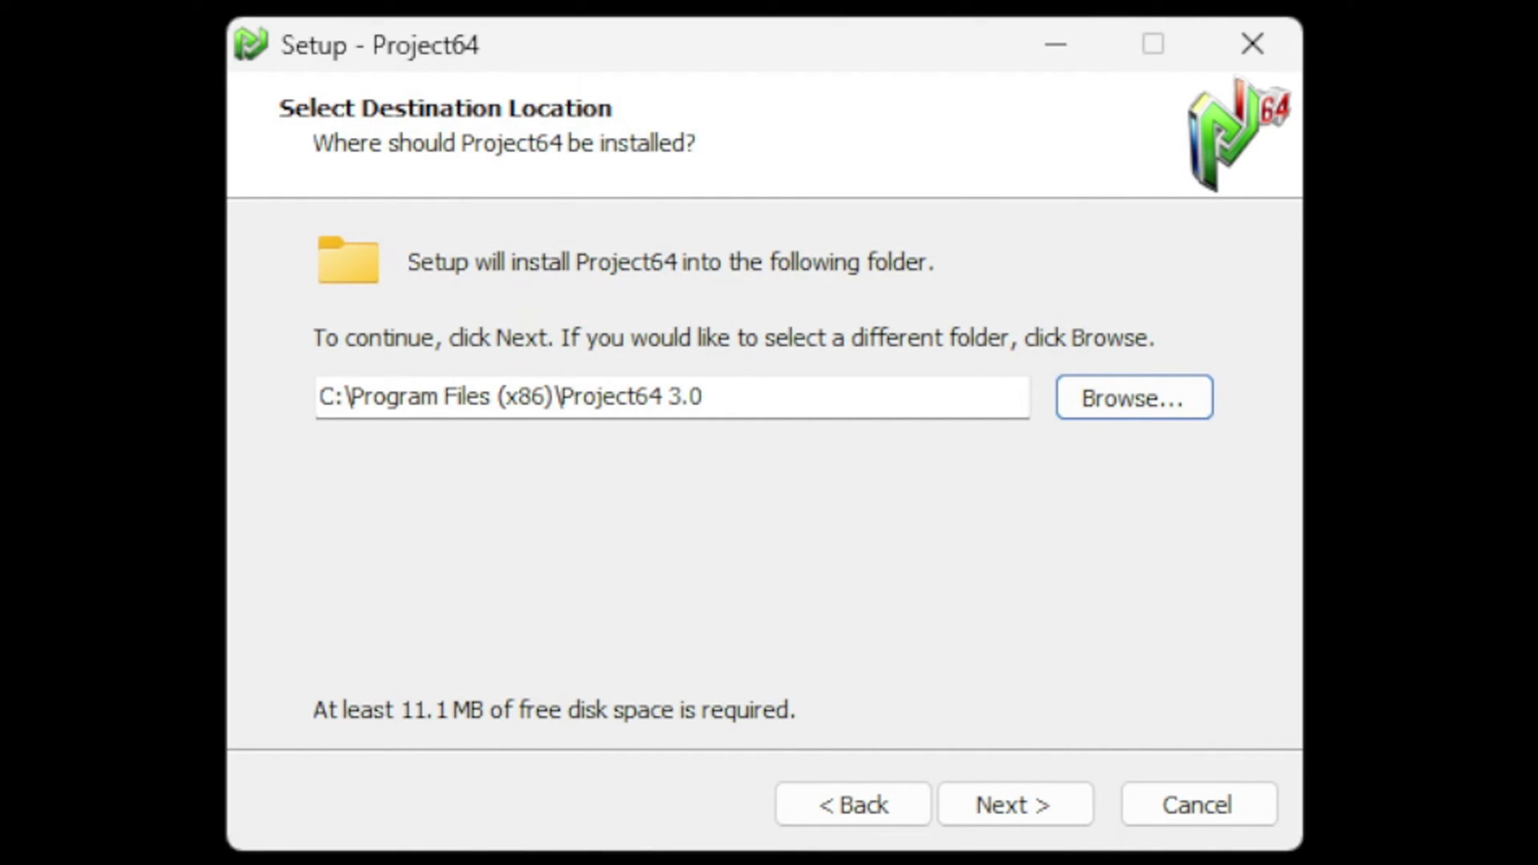
Step: Install Project64 in C:\Program Files (x86)\Project64 3.0 with a desktop icon, launch it, and continue past the support notice
left_click(1050, 806)
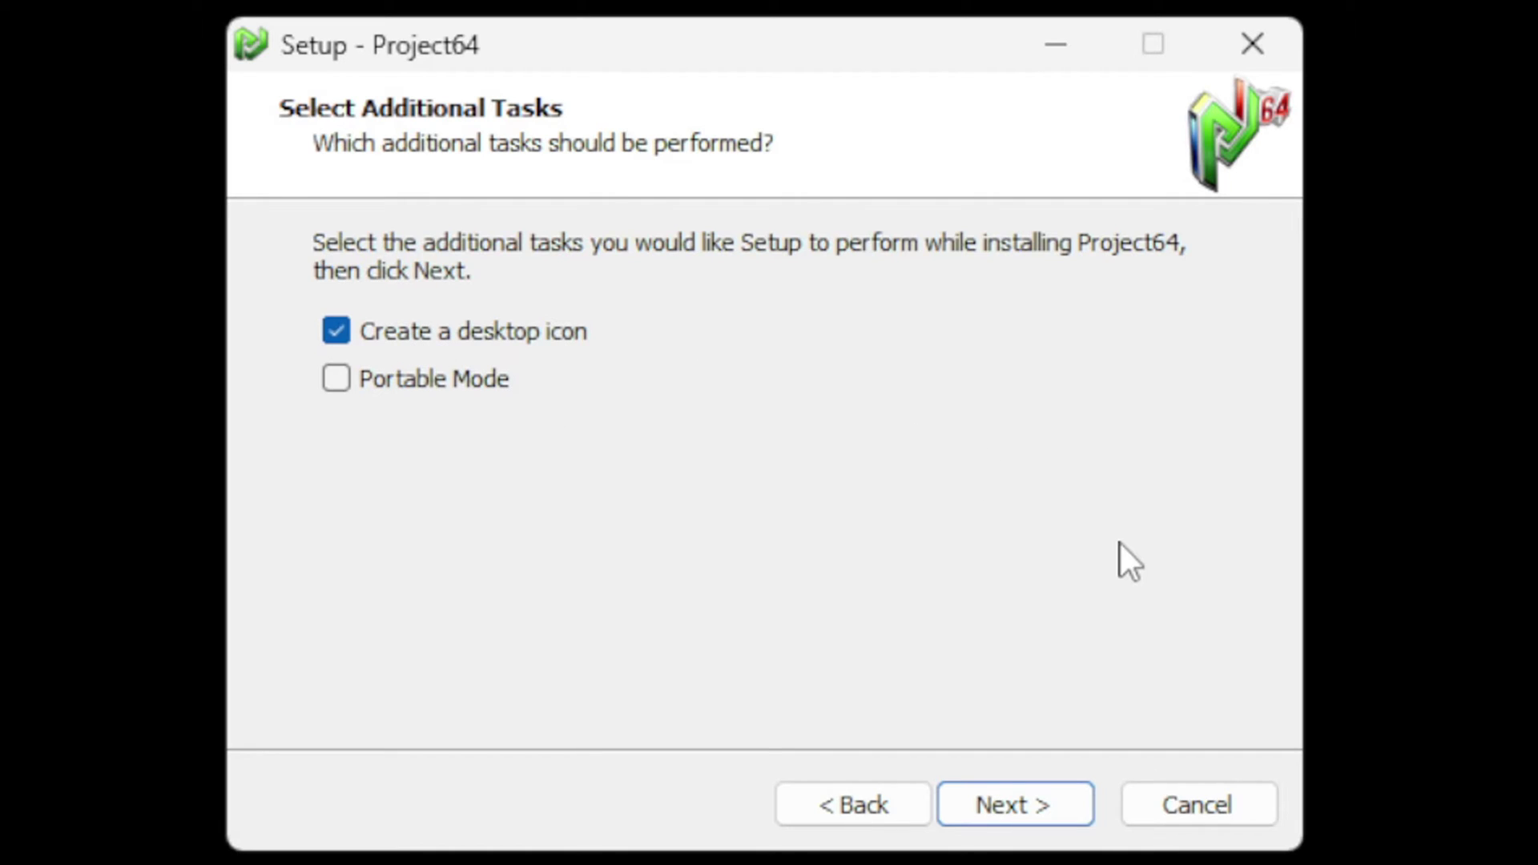
left_click(1021, 810)
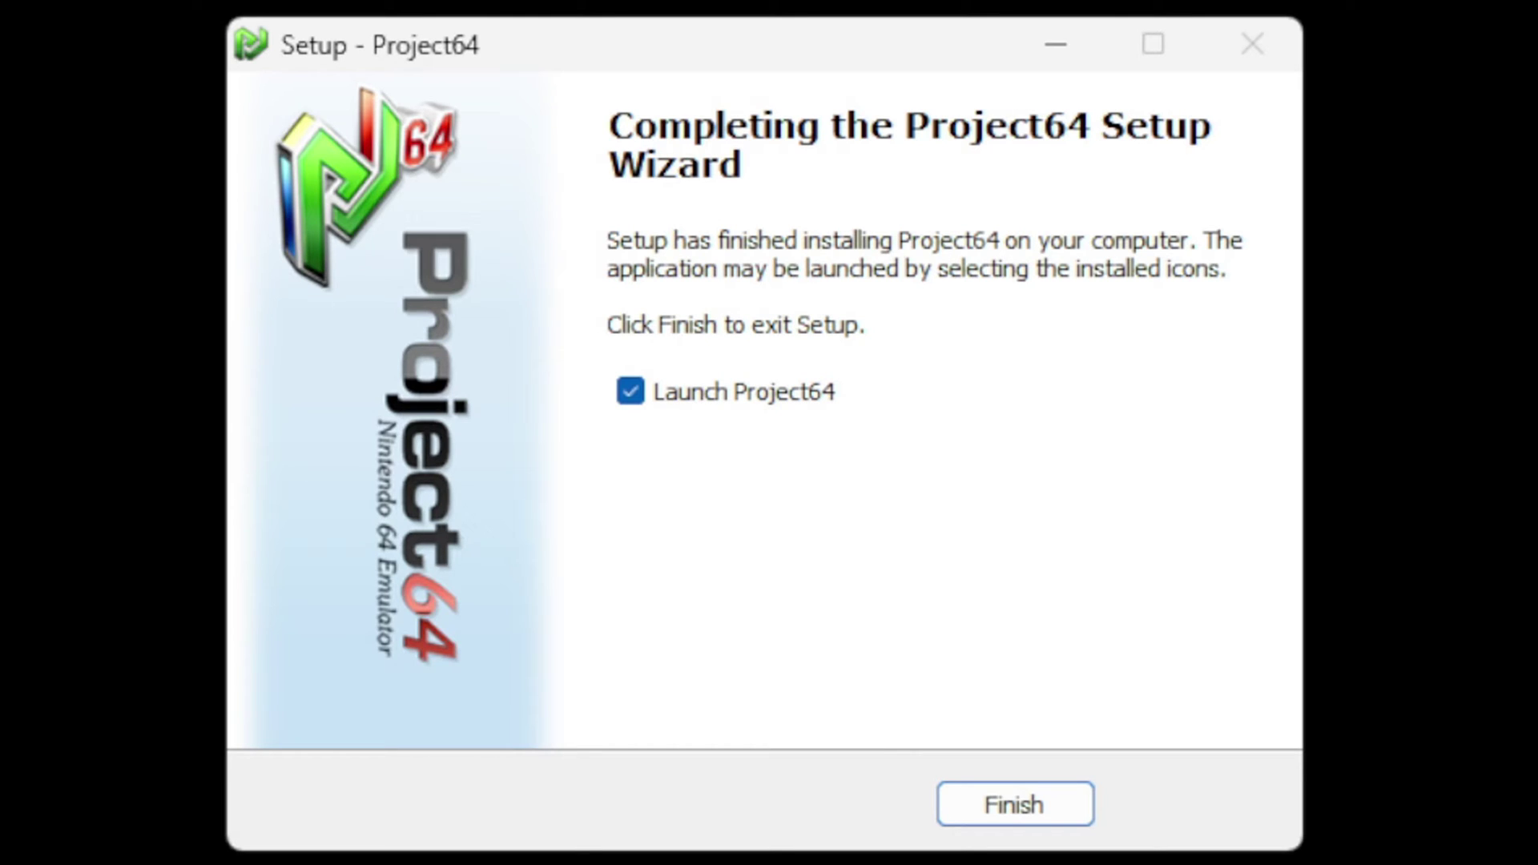
left_click(1035, 811)
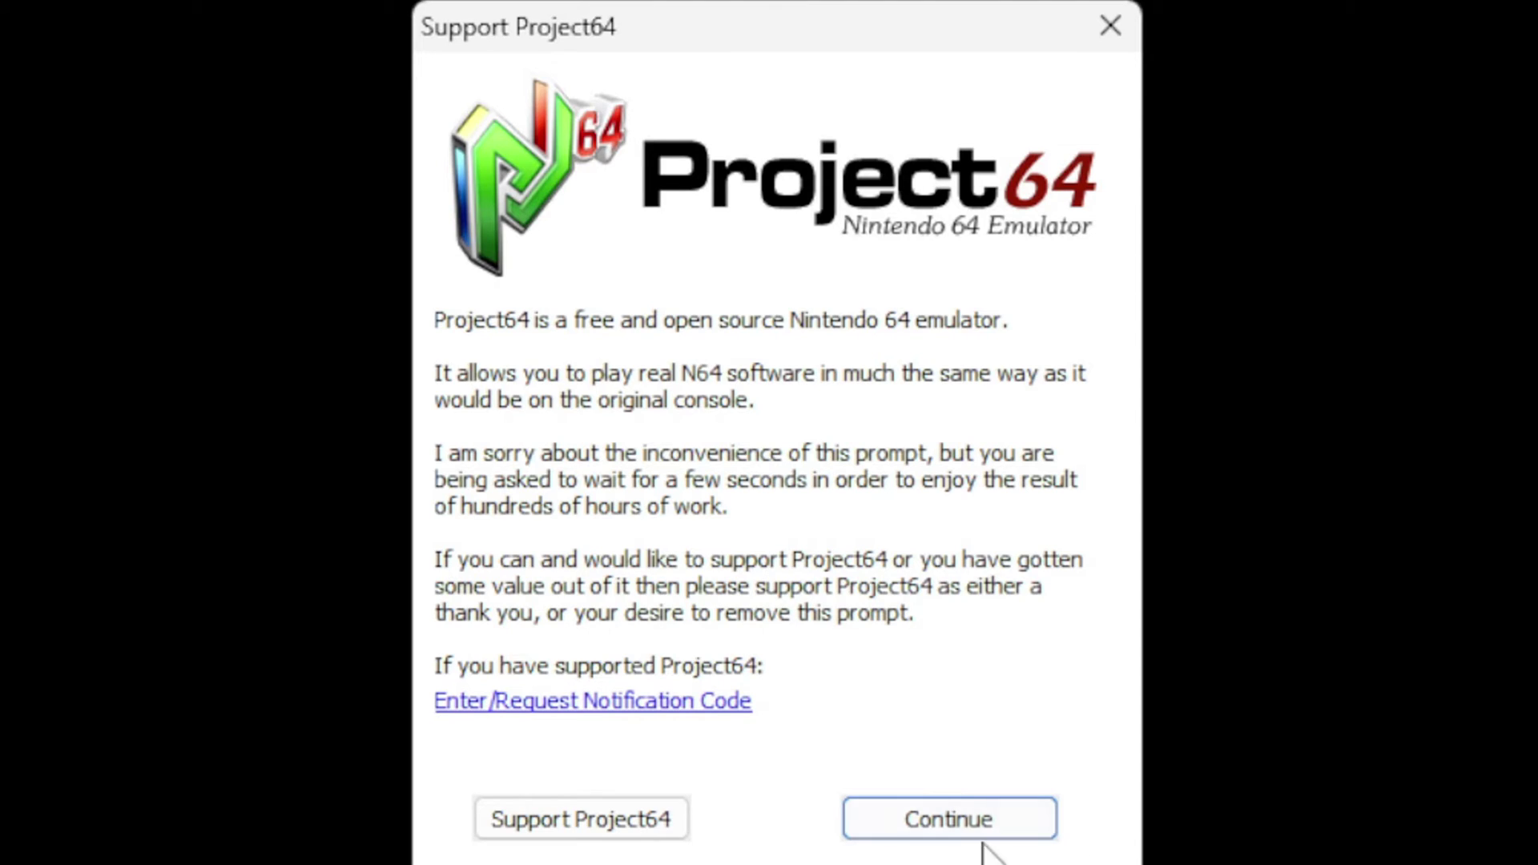
left_click(988, 819)
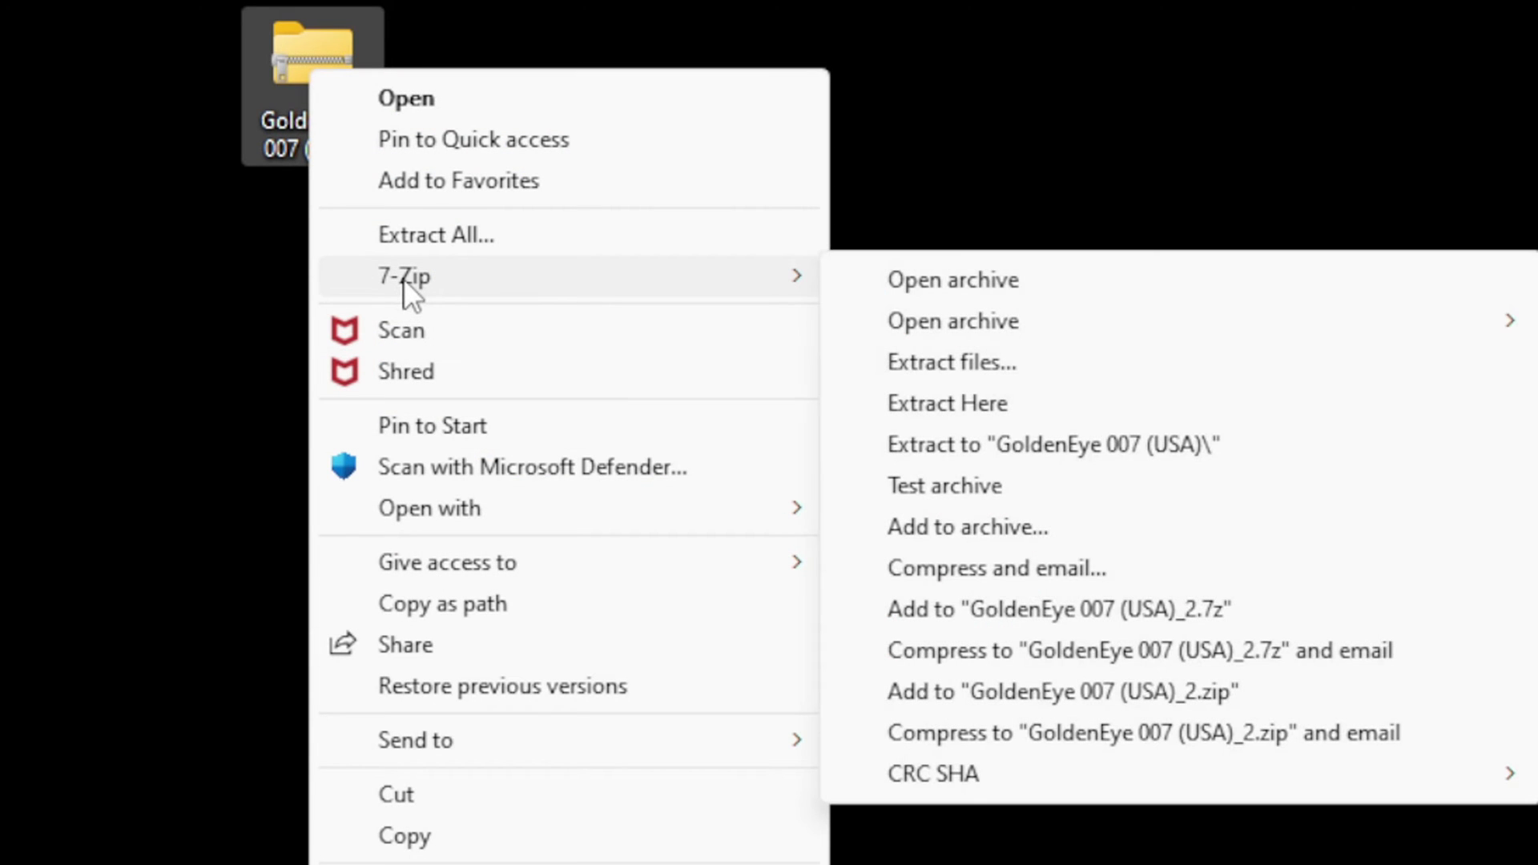
Step: Extract the GoldenEye 007 (USA) archive in place with 7-Zip
left_click(1008, 407)
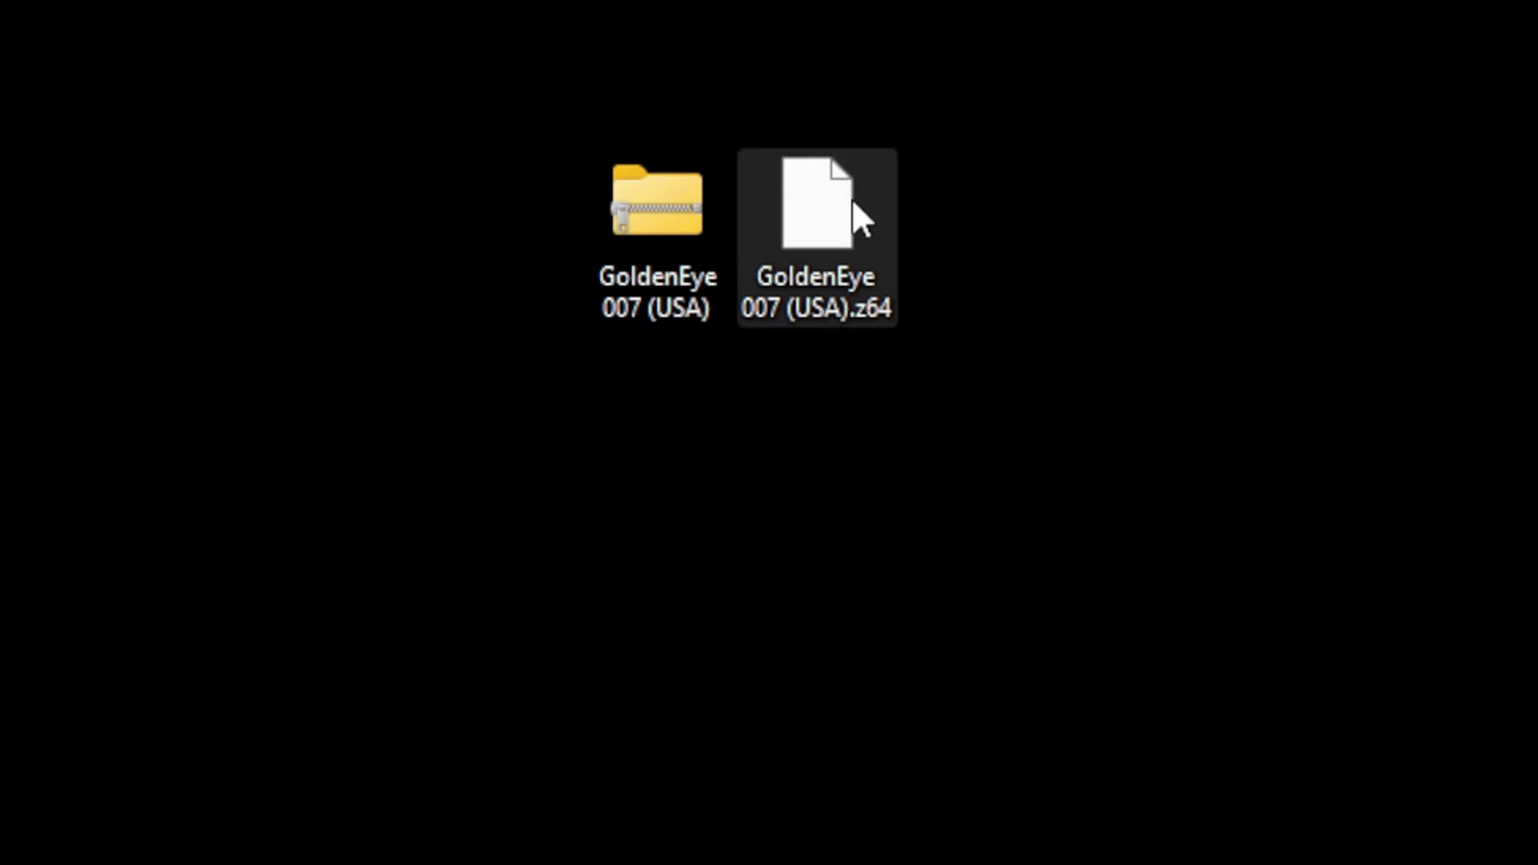
right_click(618, 225)
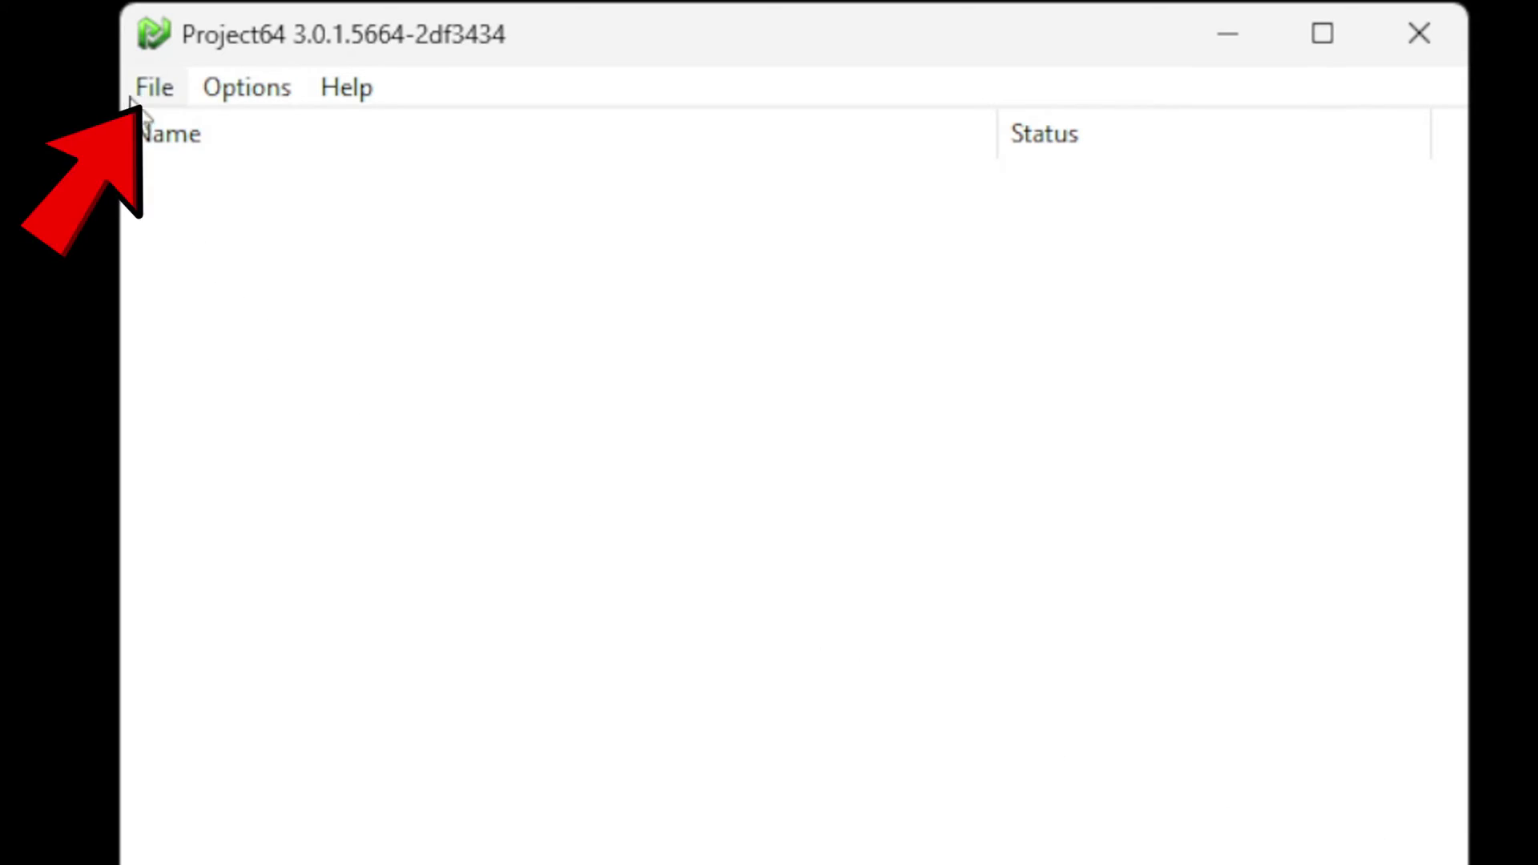
Step: Set the Project64 ROM directory to the N64 folder under Games on the easystore (H:) drive
left_click(156, 99)
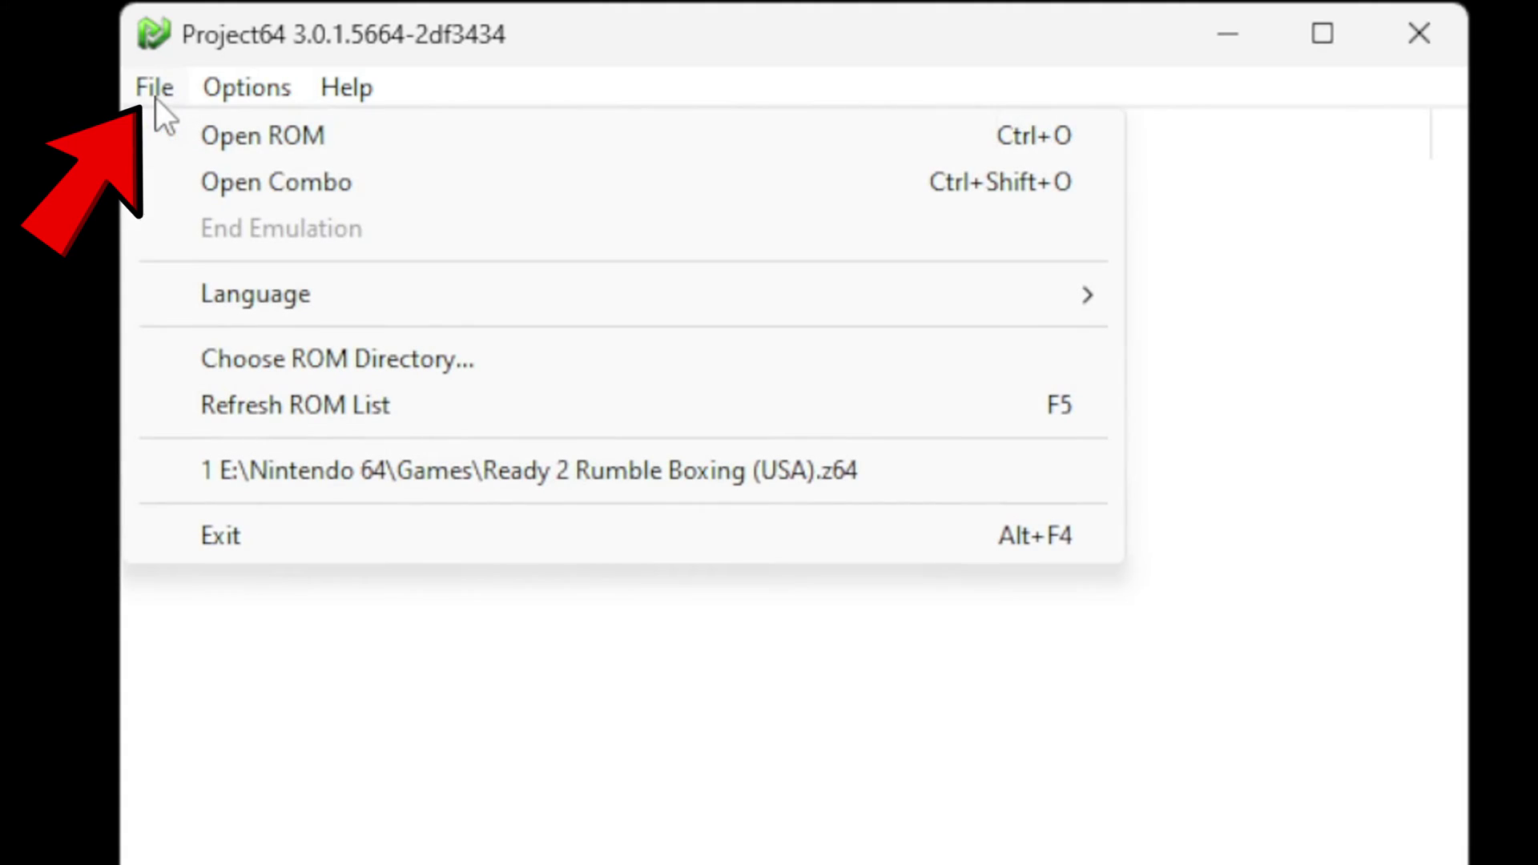
left_click(179, 359)
left_click(646, 645)
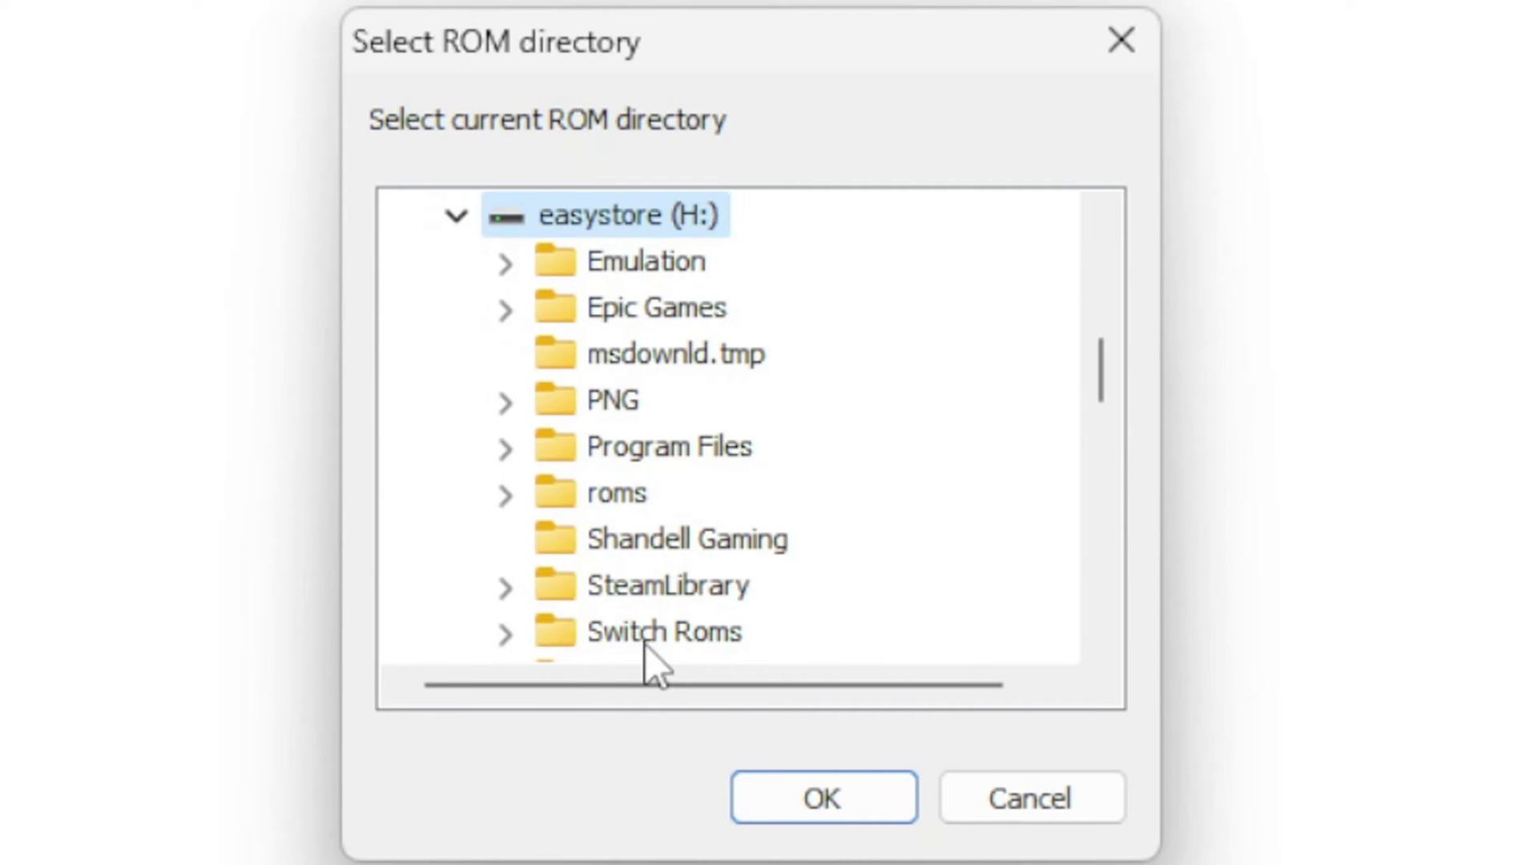
left_click(662, 268)
left_click(665, 352)
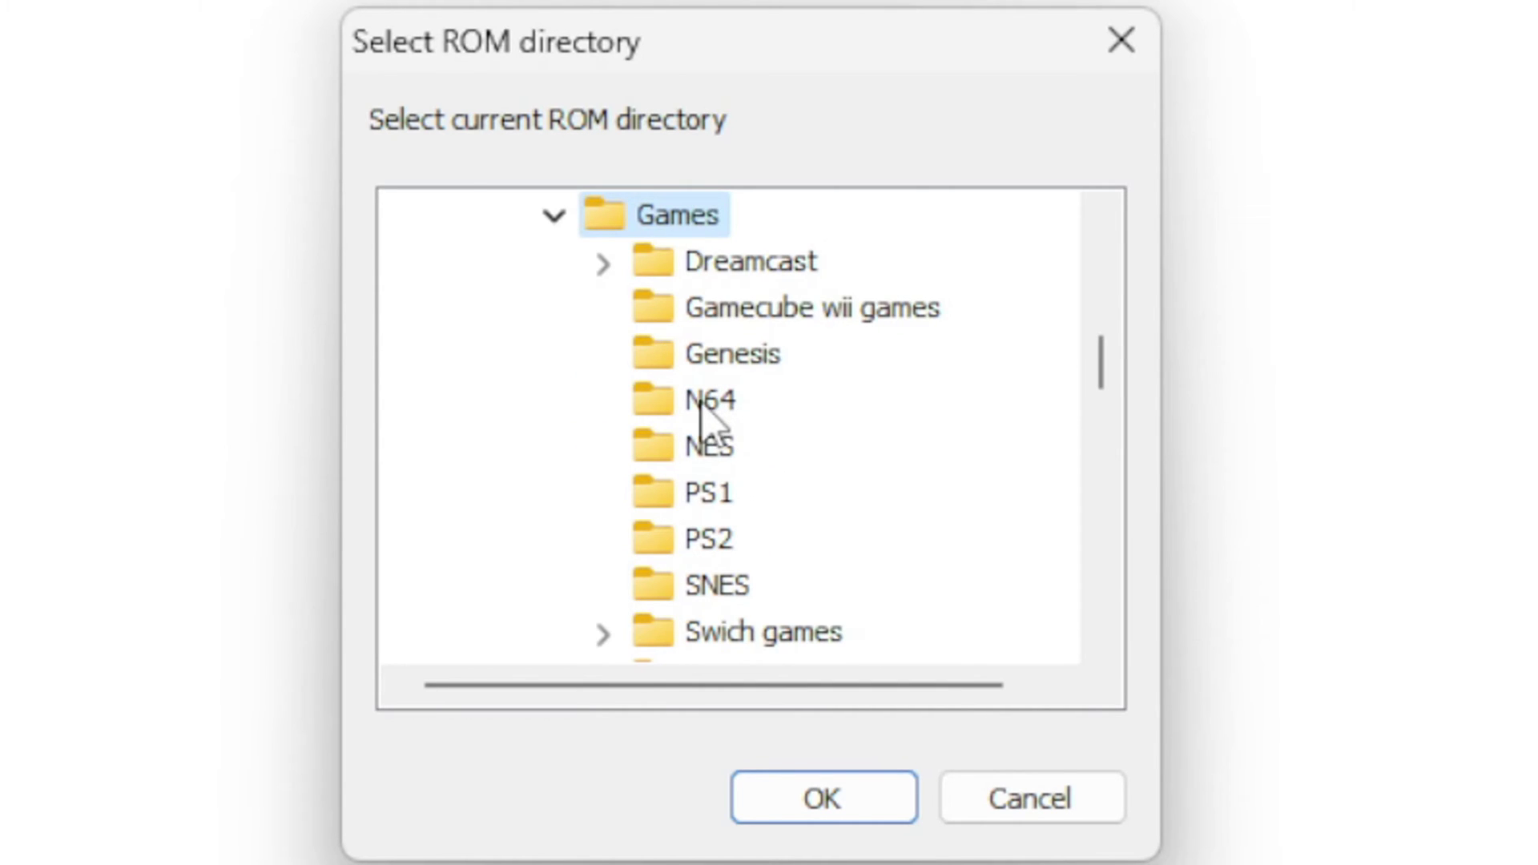
left_click(692, 403)
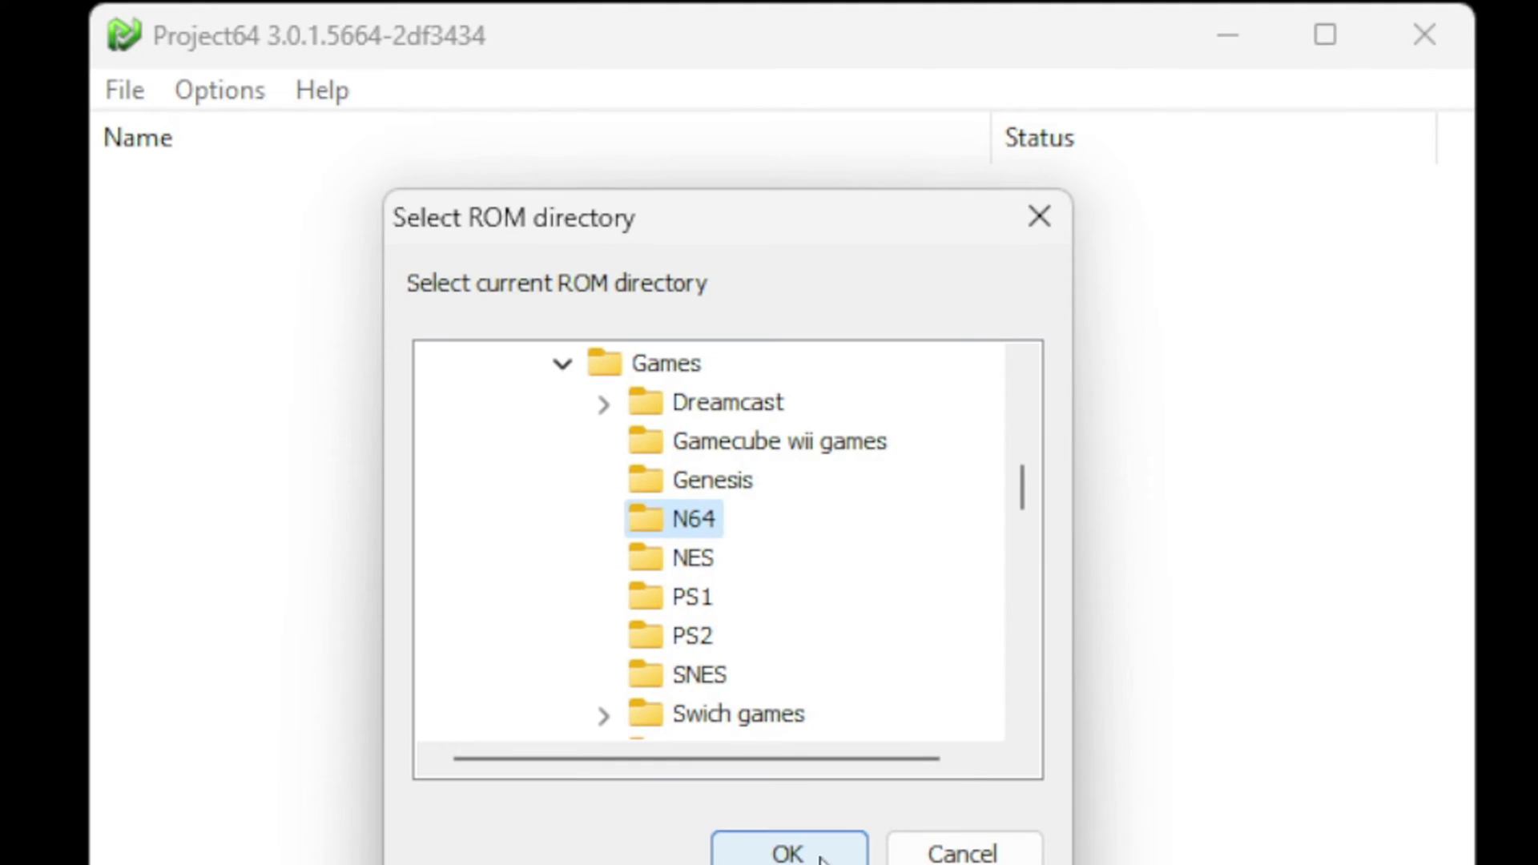
left_click(821, 855)
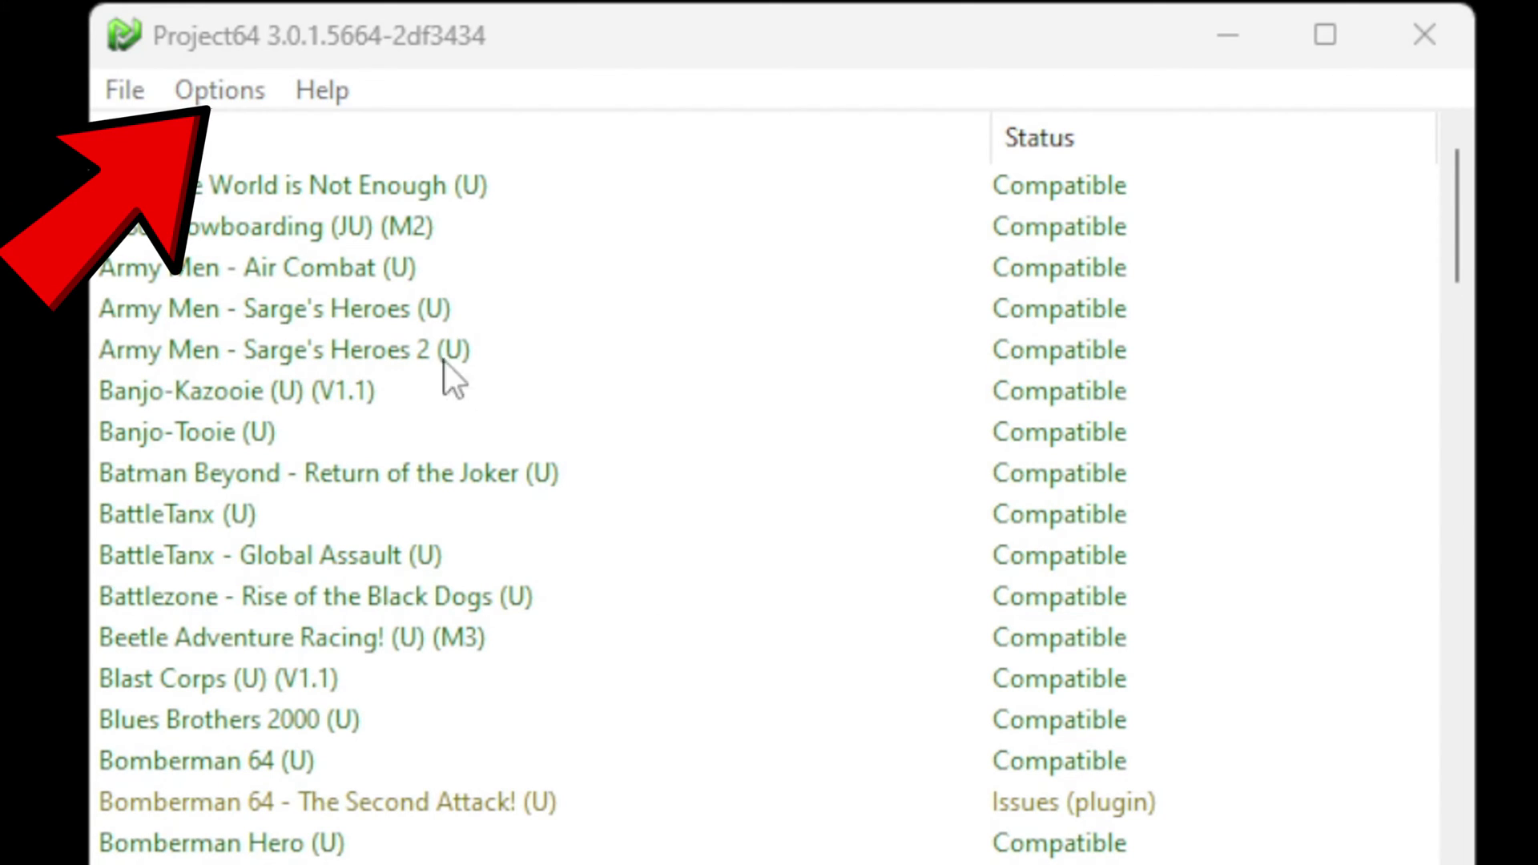
Step: In the graphics settings, set the full screen resolution to 1920 x 1080 (16:9) and the windowed resolution to 1440 x 1080
left_click(231, 91)
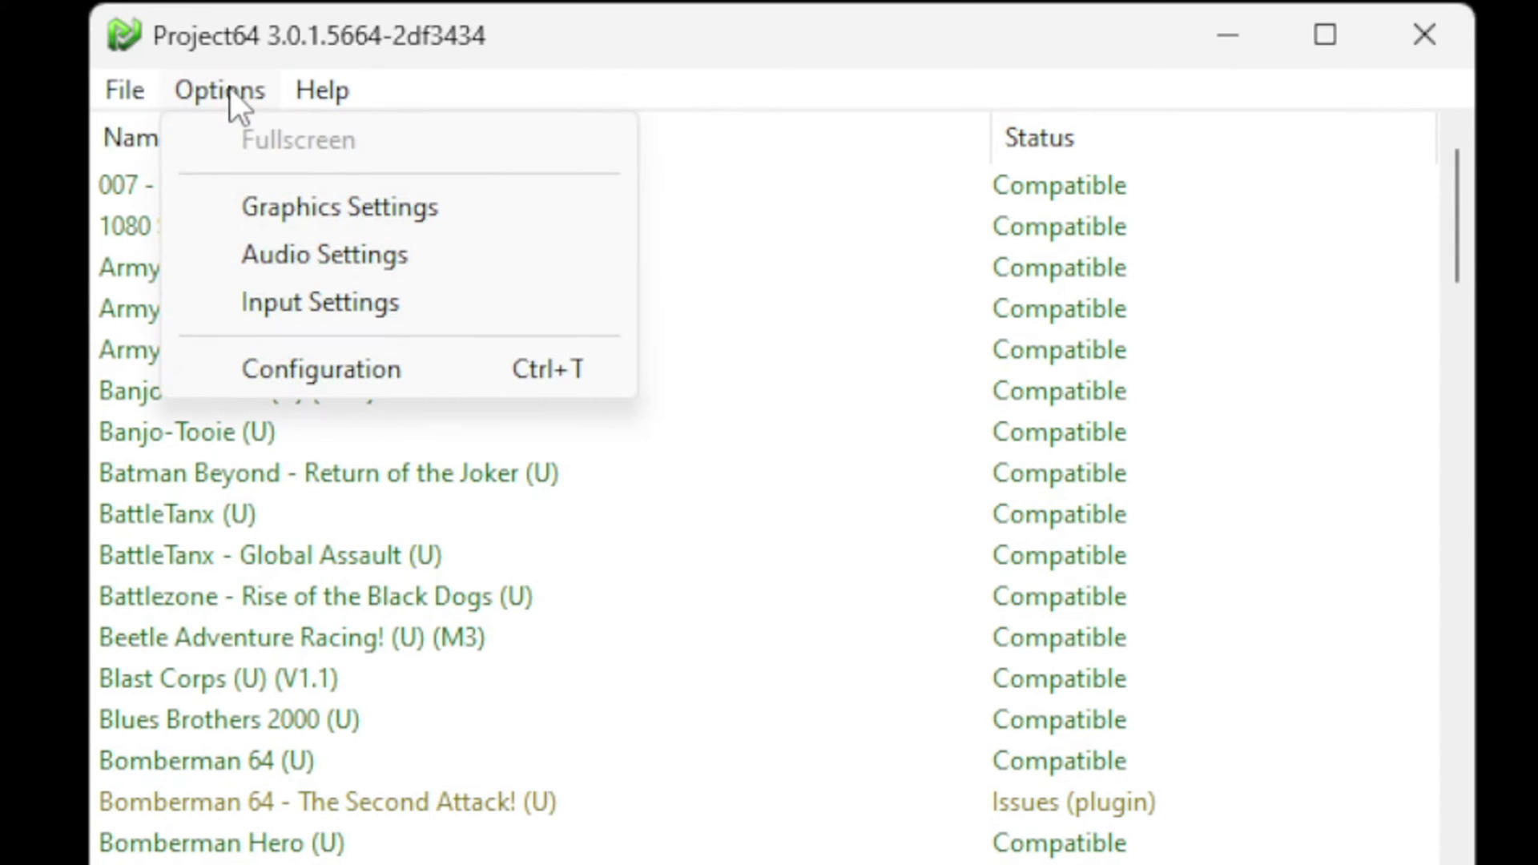
left_click(235, 213)
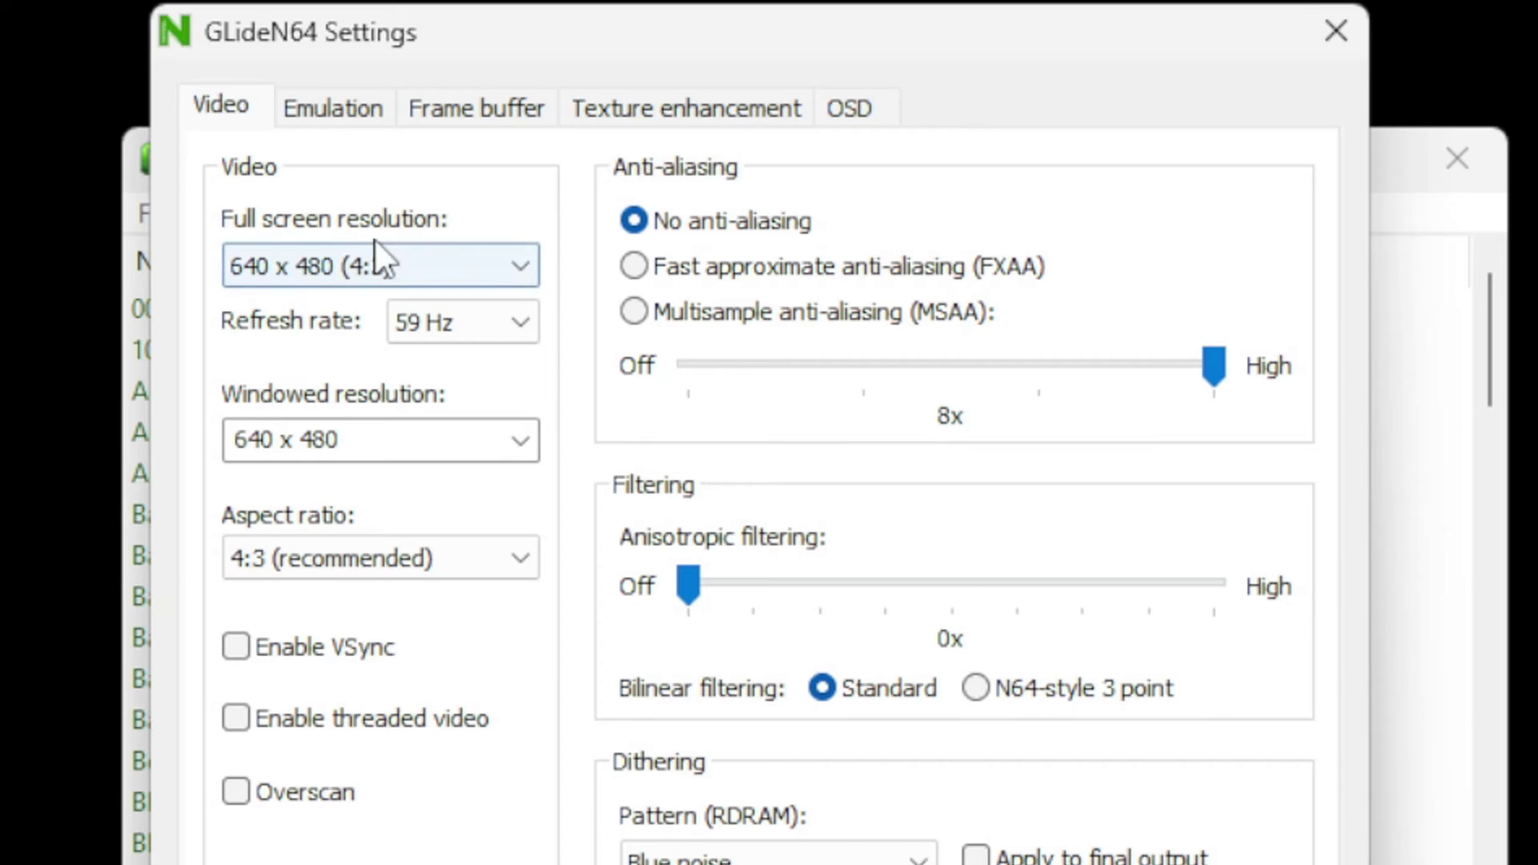
left_click(531, 258)
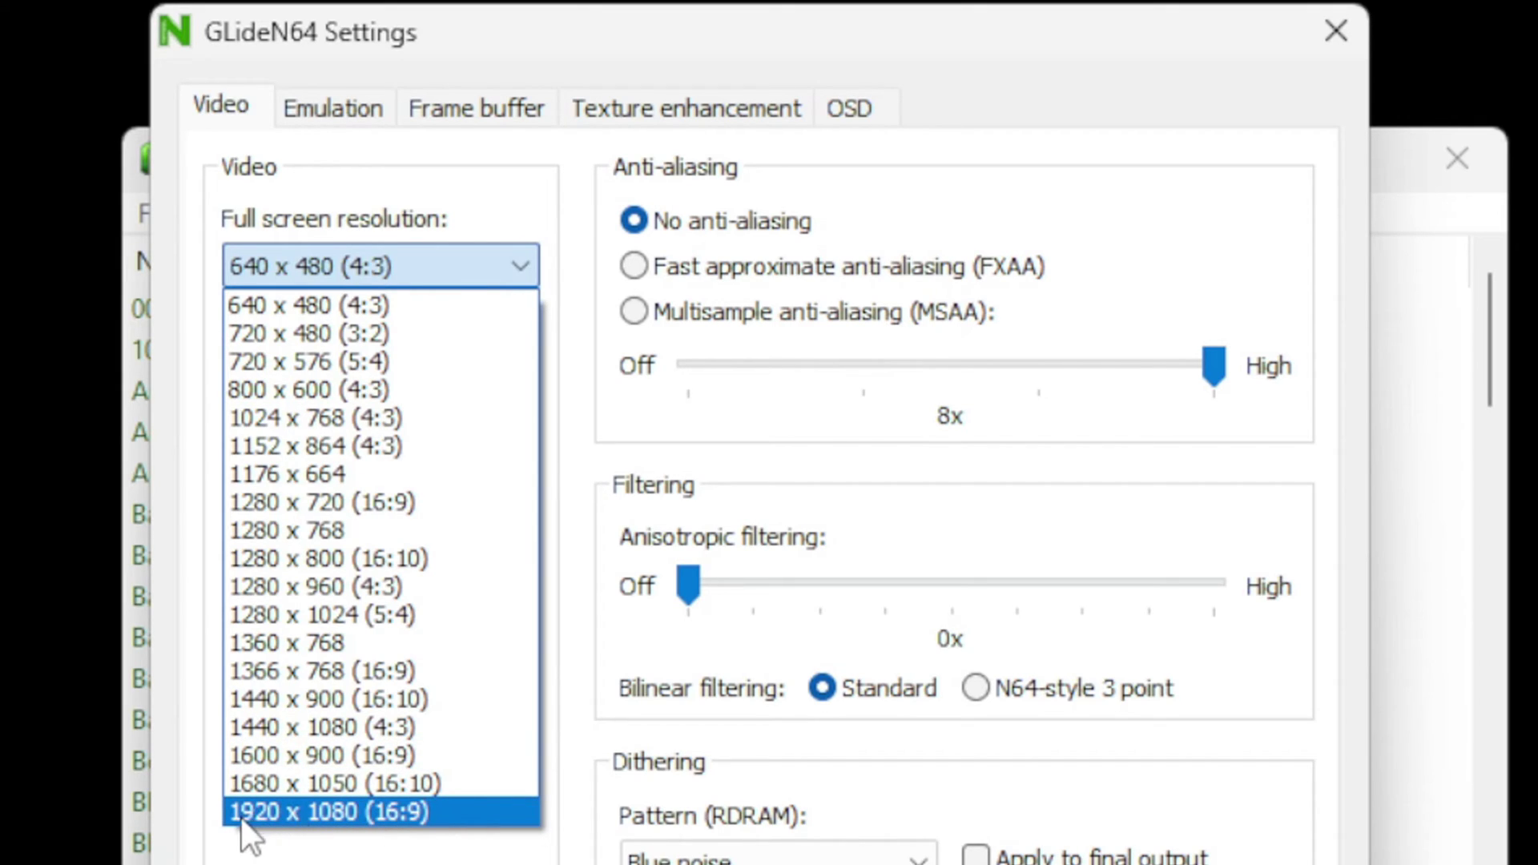
left_click(462, 810)
left_click(527, 452)
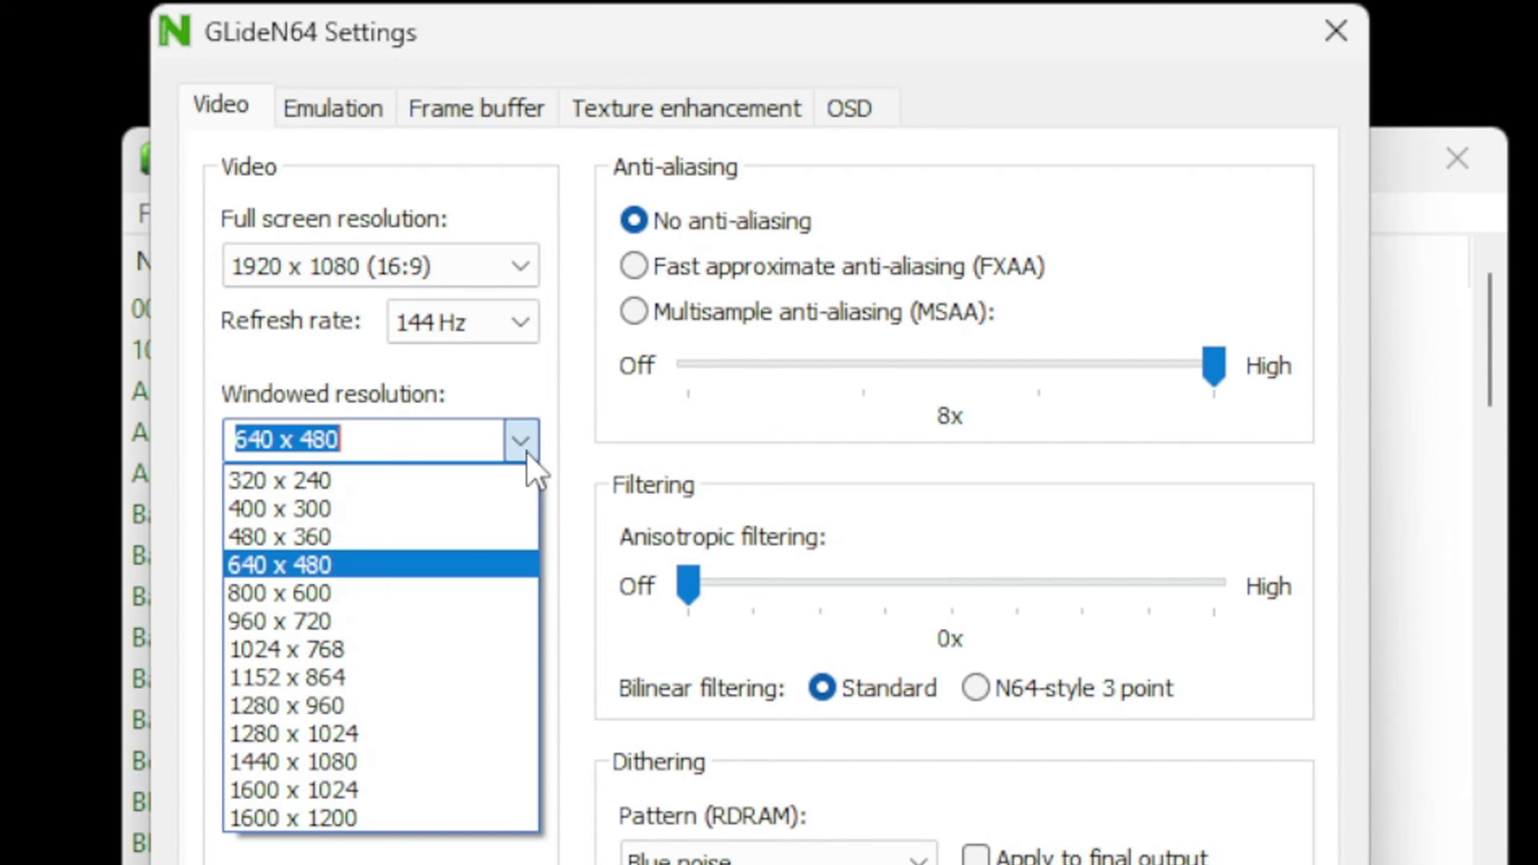
left_click(377, 764)
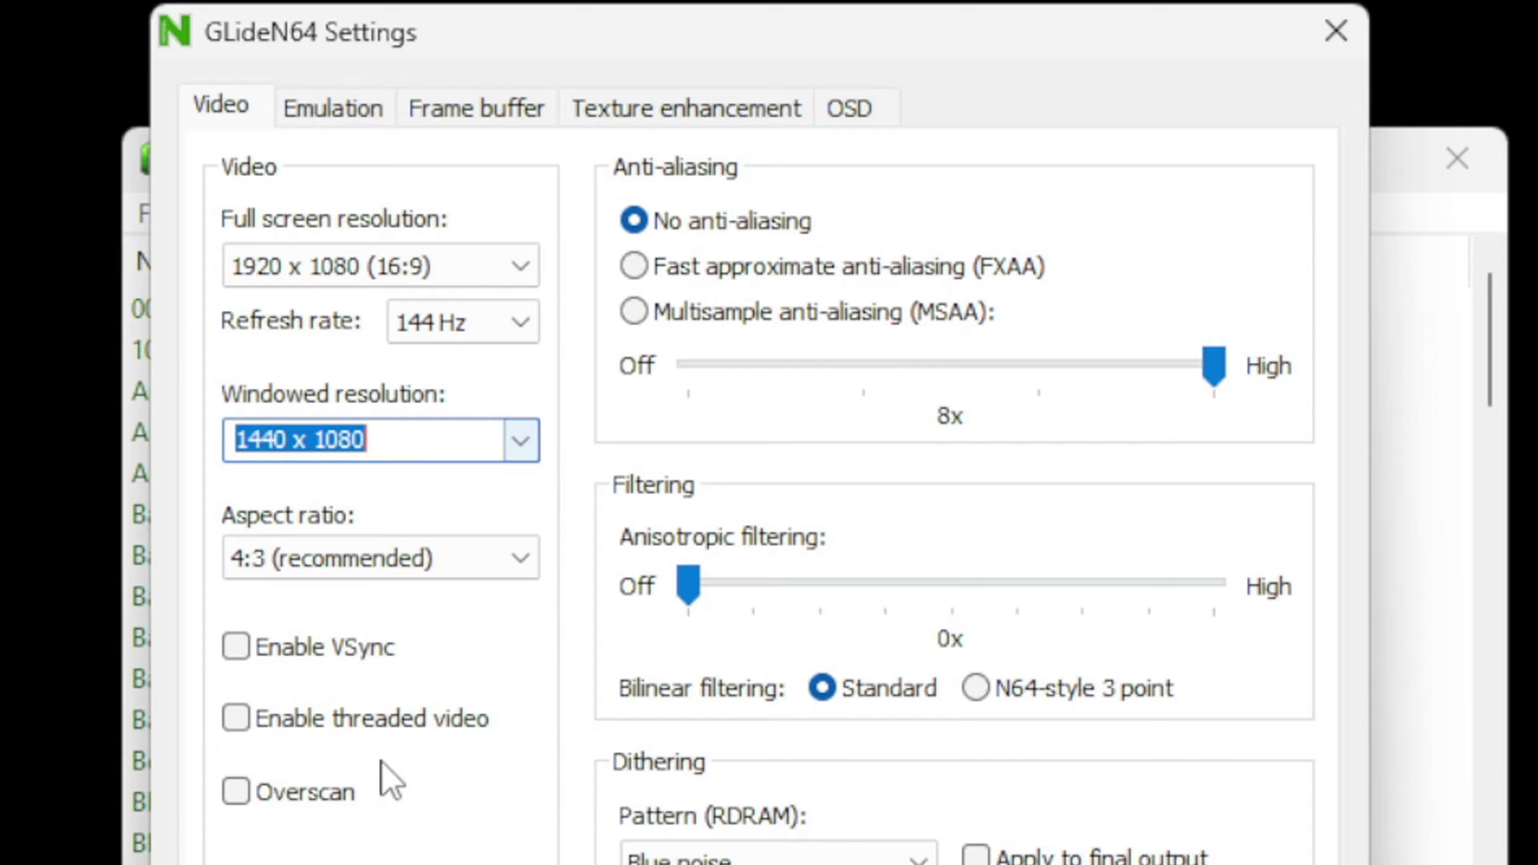
Step: Set the aspect ratio to 16:9, enable VSync, raise anisotropic filtering to 16x, and save the graphics settings
left_click(528, 557)
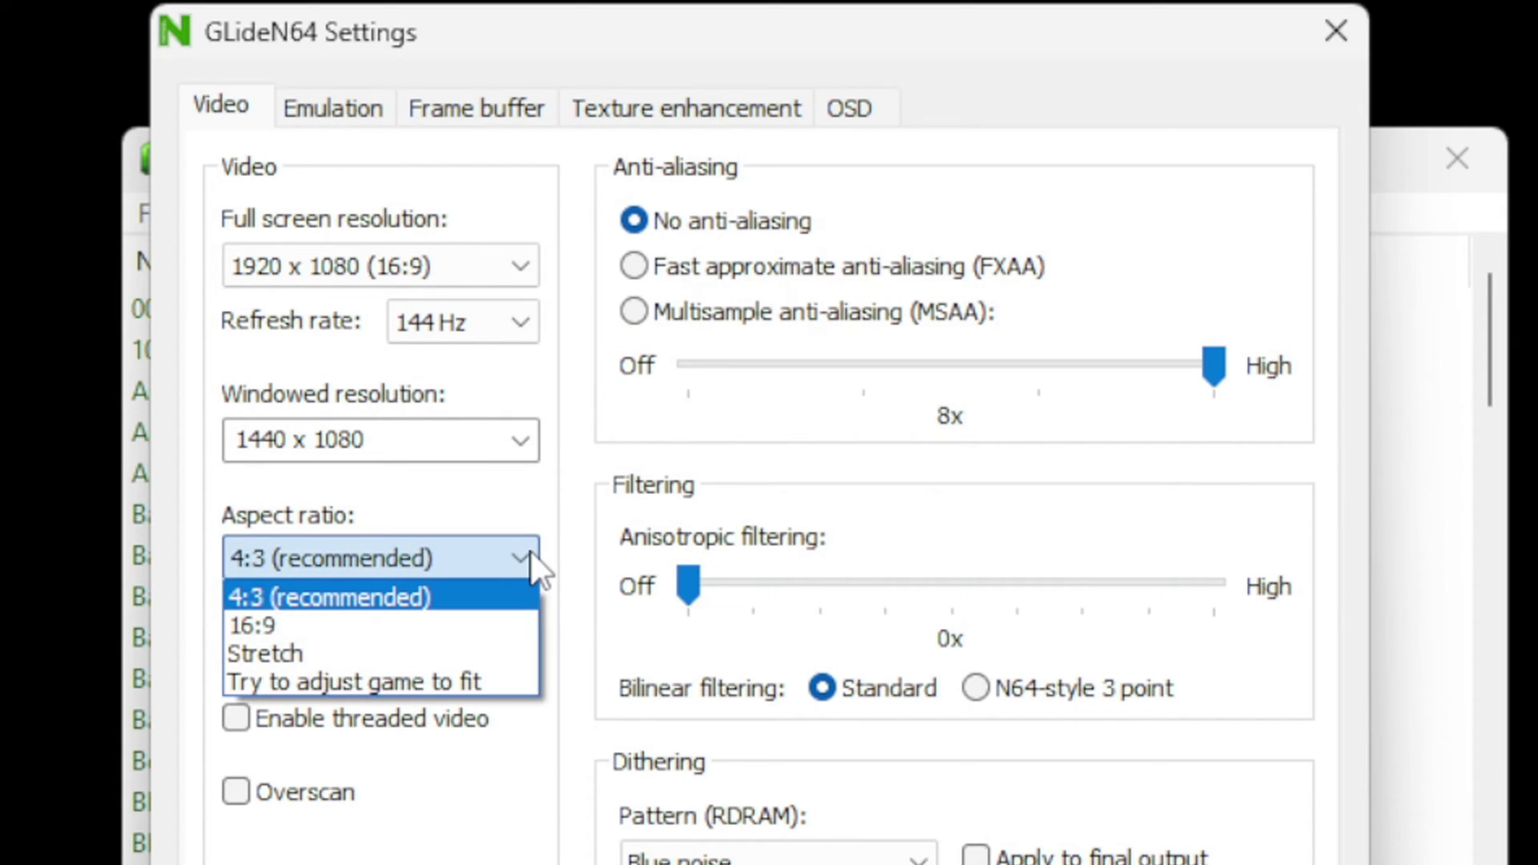
left_click(512, 626)
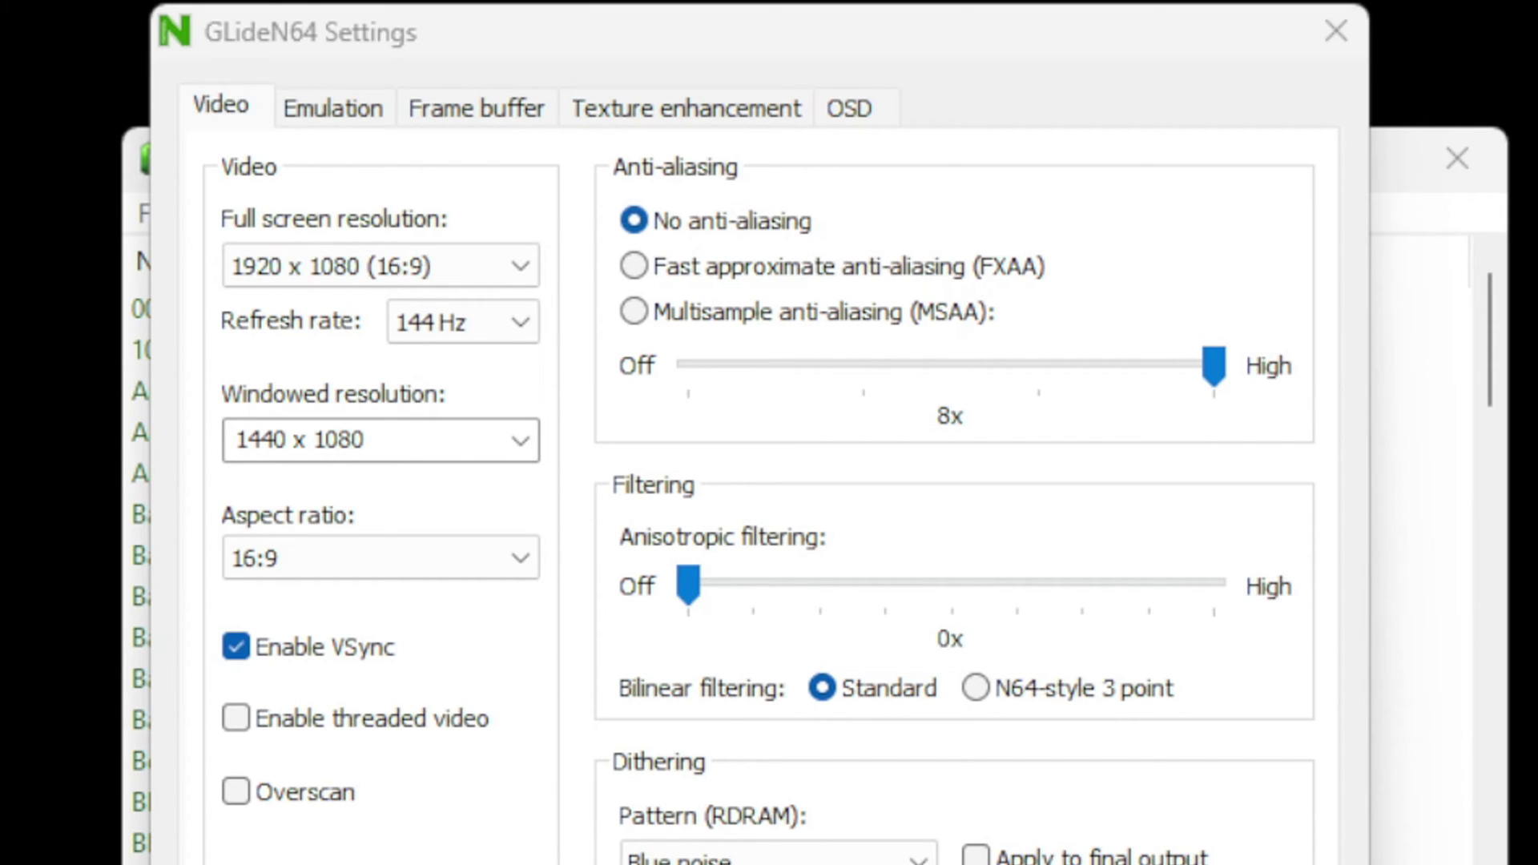
left_click_drag(685, 597, 1315, 608)
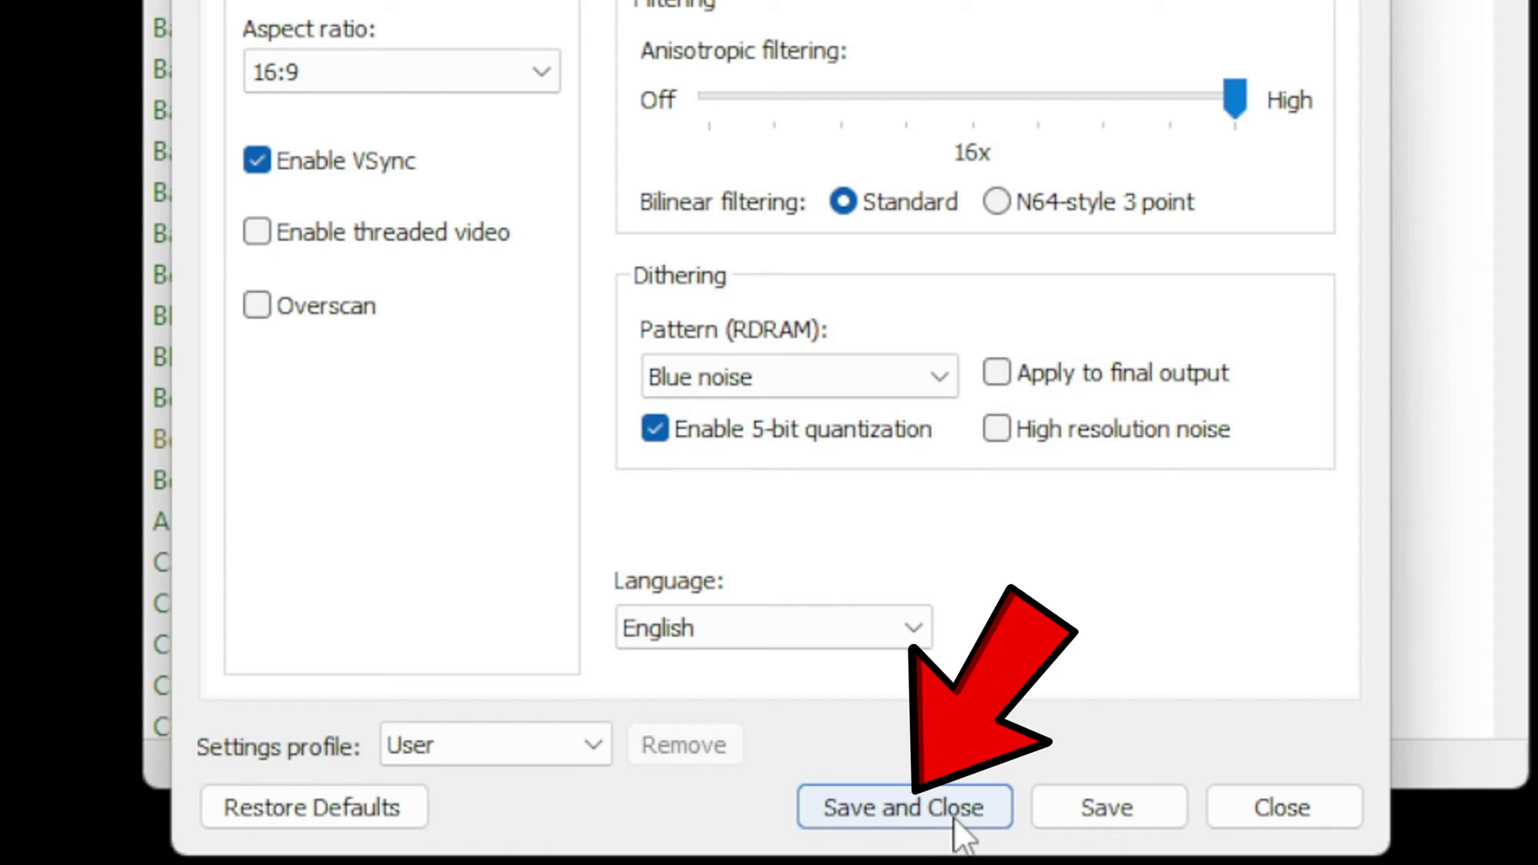
left_click(921, 809)
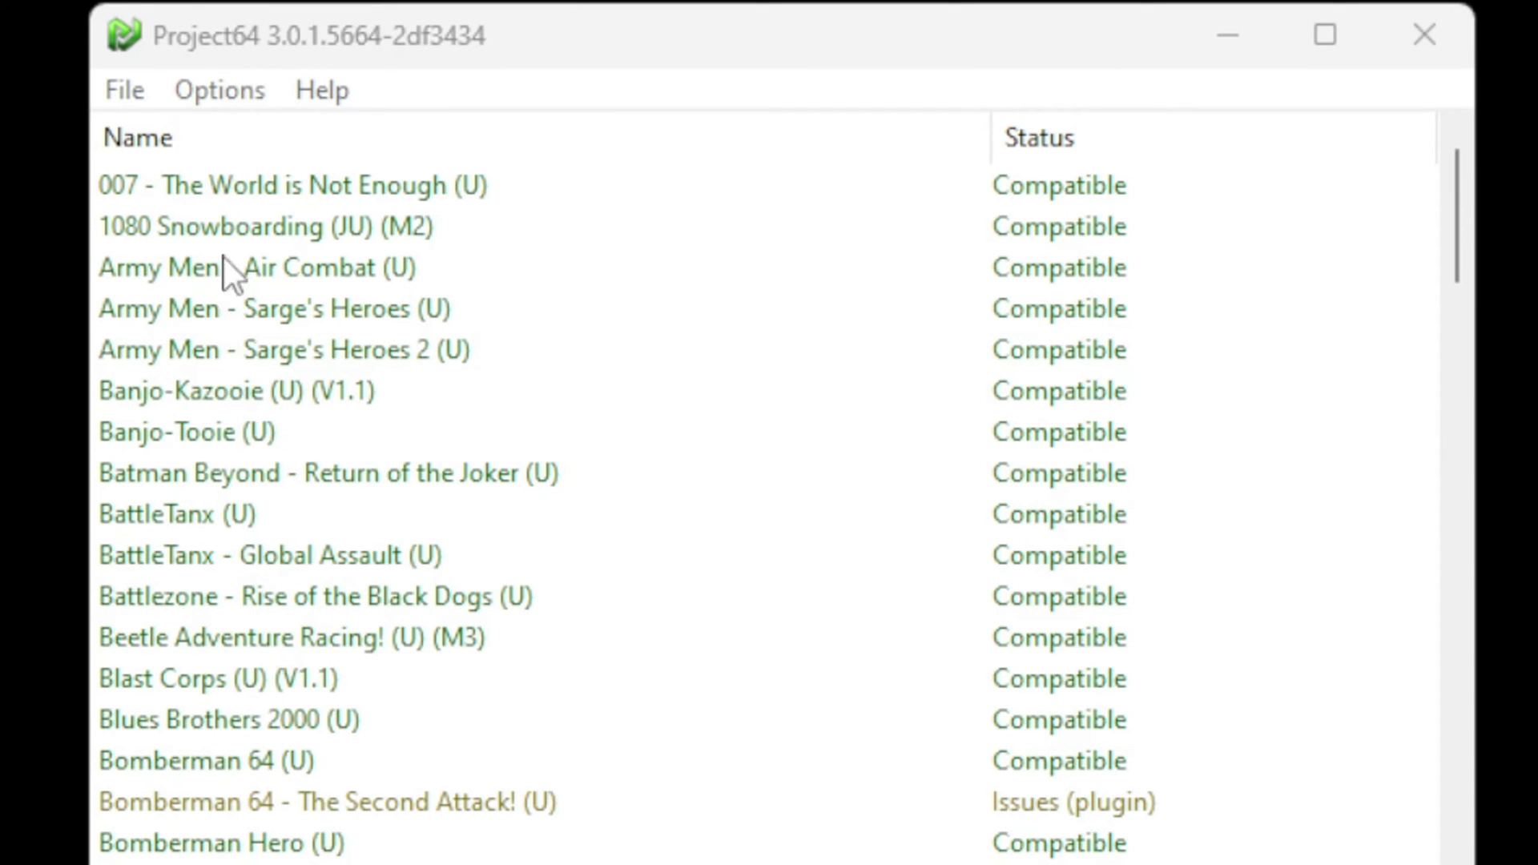
Step: In the input settings, bind Player 1's controls to the gamepad, with B on Button 4, and apply the mapping
left_click(216, 88)
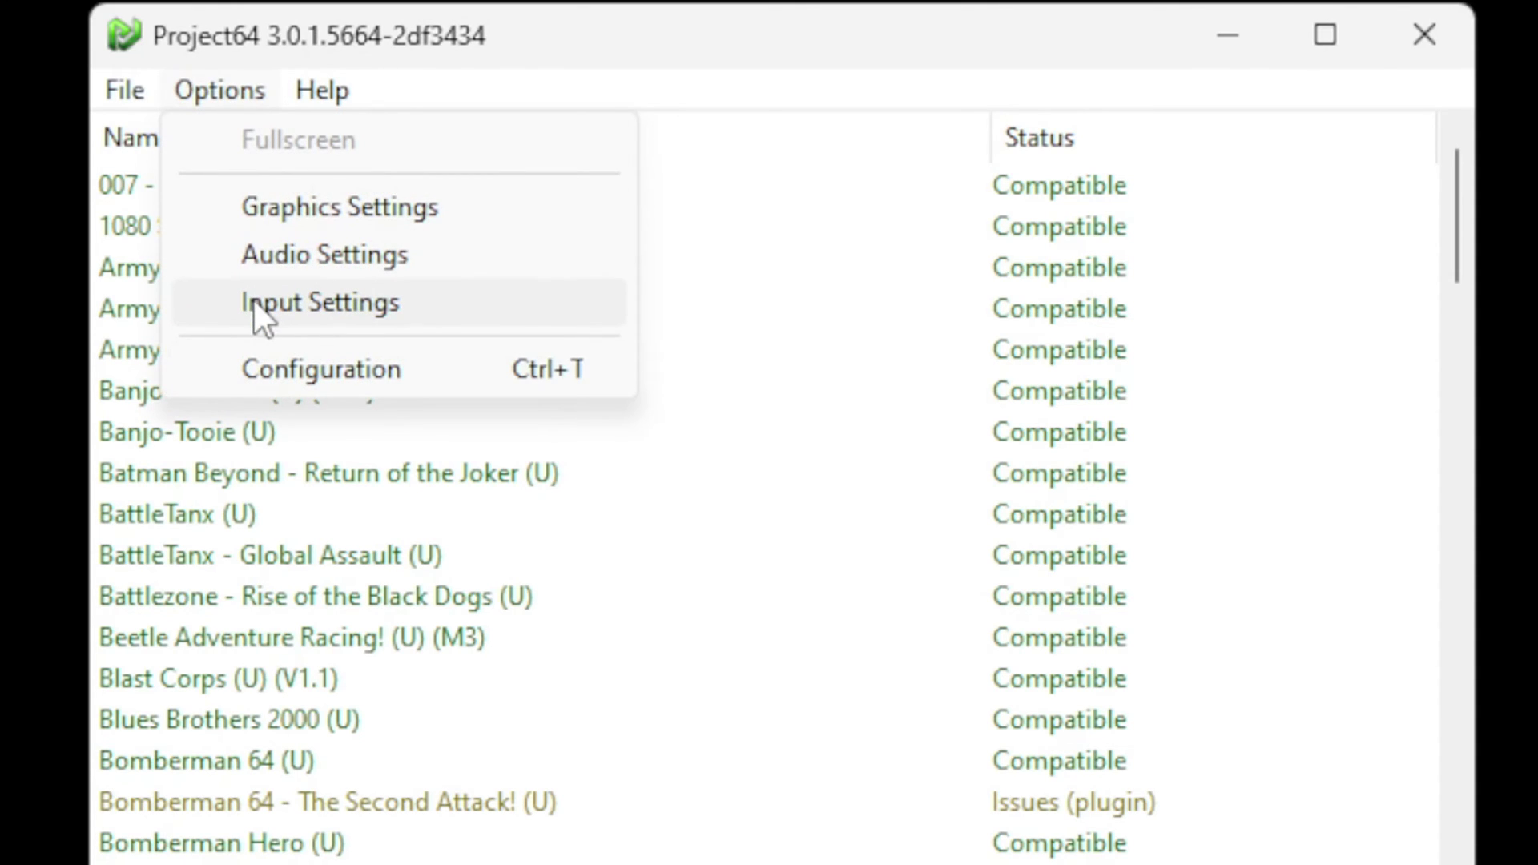
left_click(229, 301)
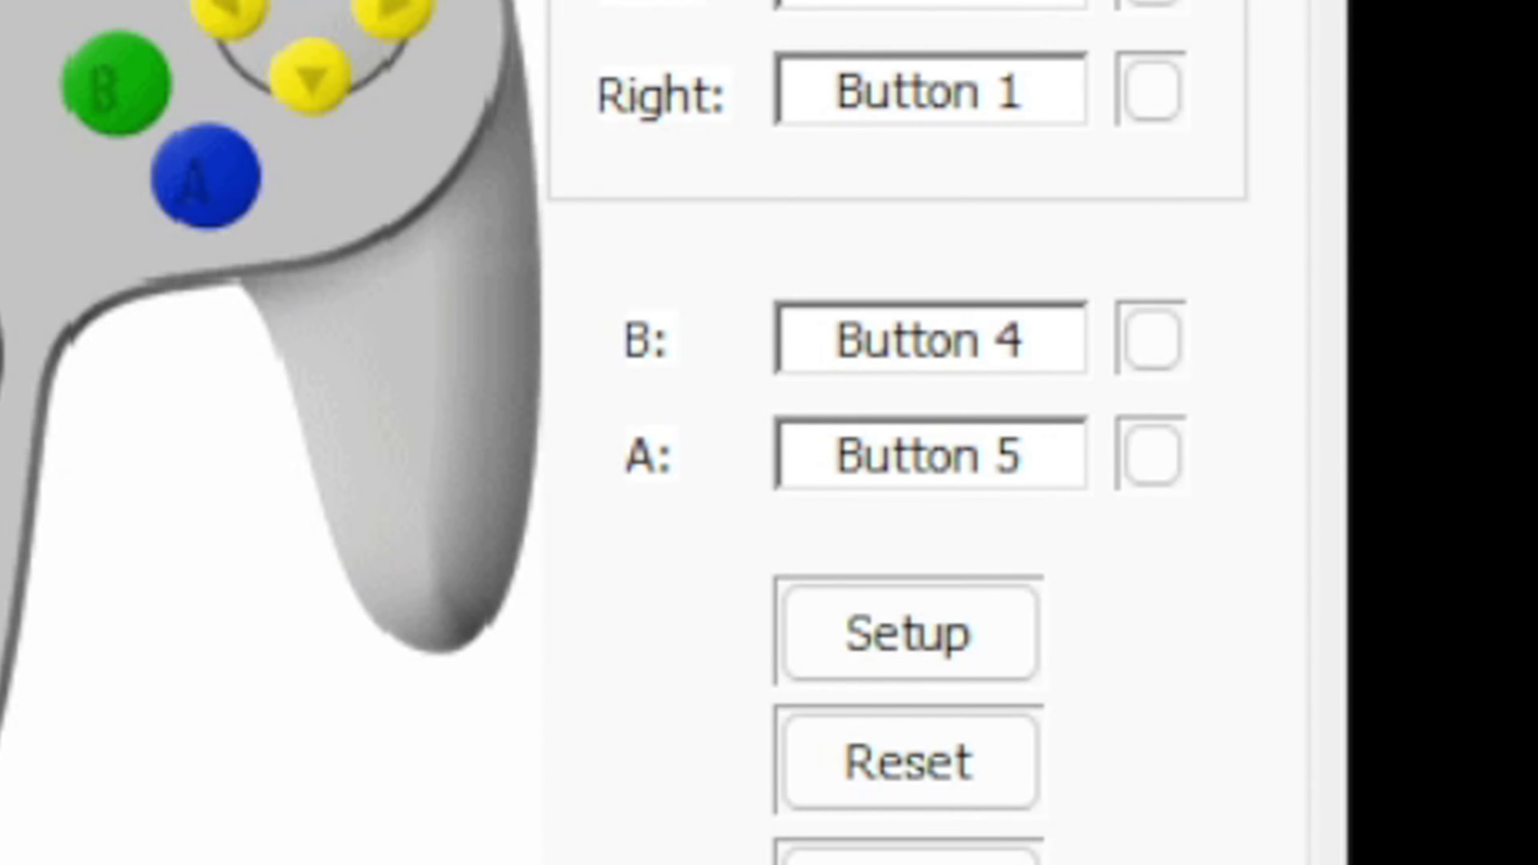
left_click(1156, 353)
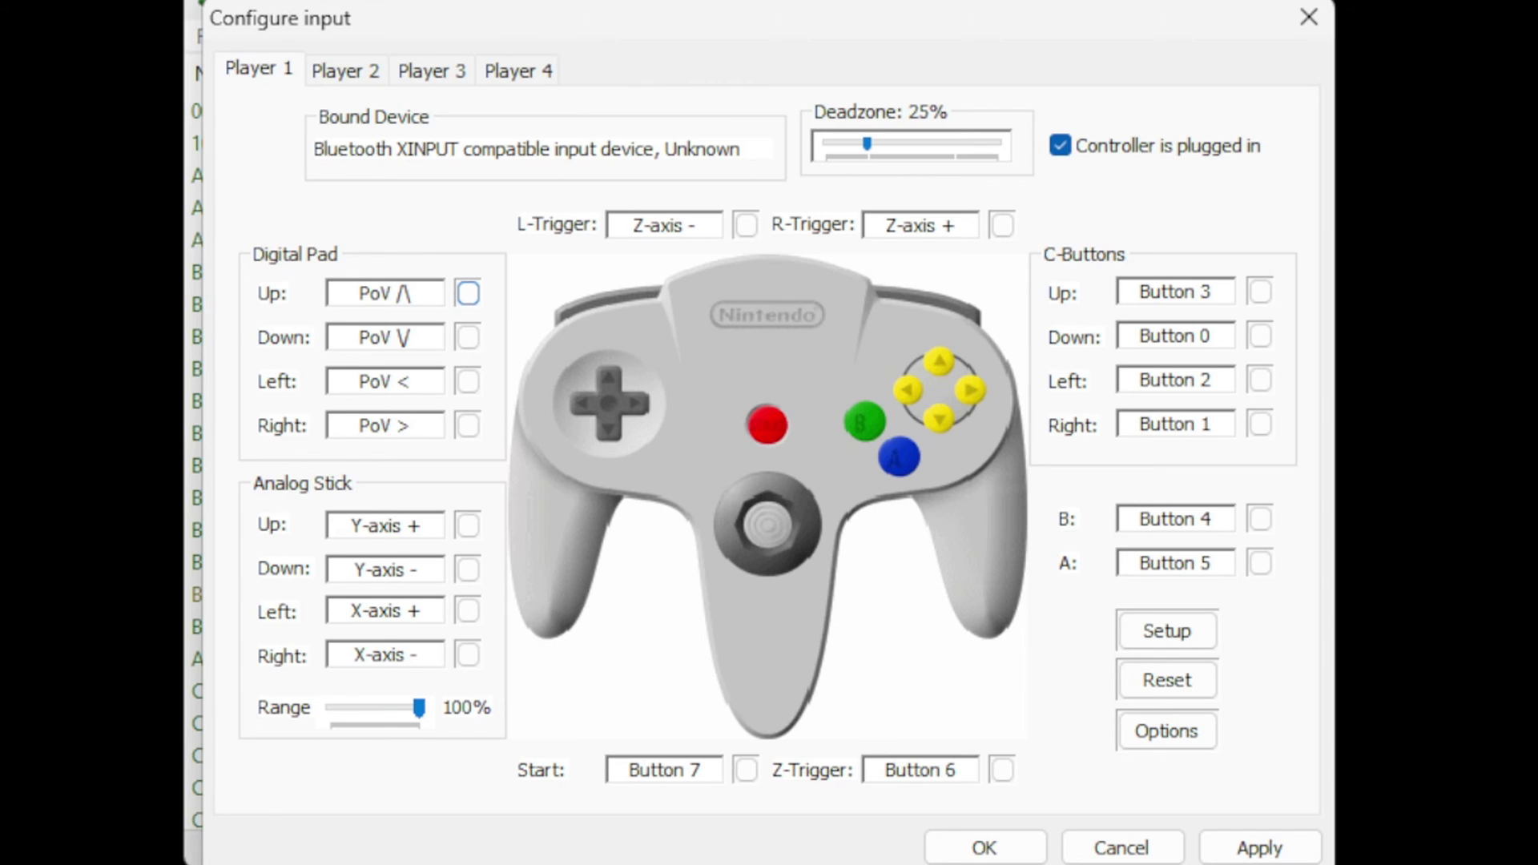
left_click(1259, 848)
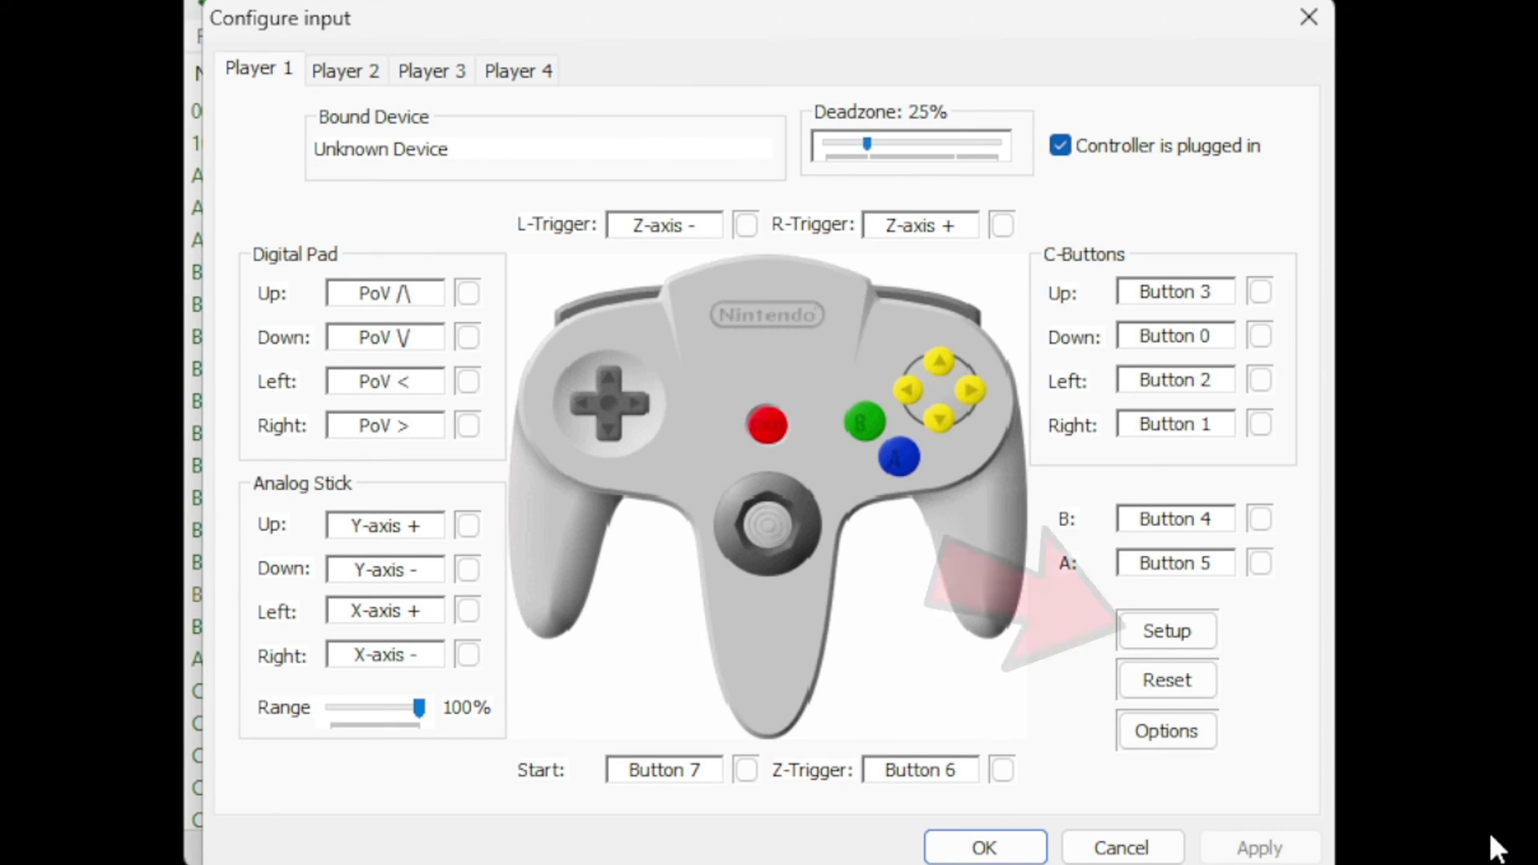
Step: Run the guided setup of Player 1's controller bindings, then apply and accept the input configuration
left_click(1180, 626)
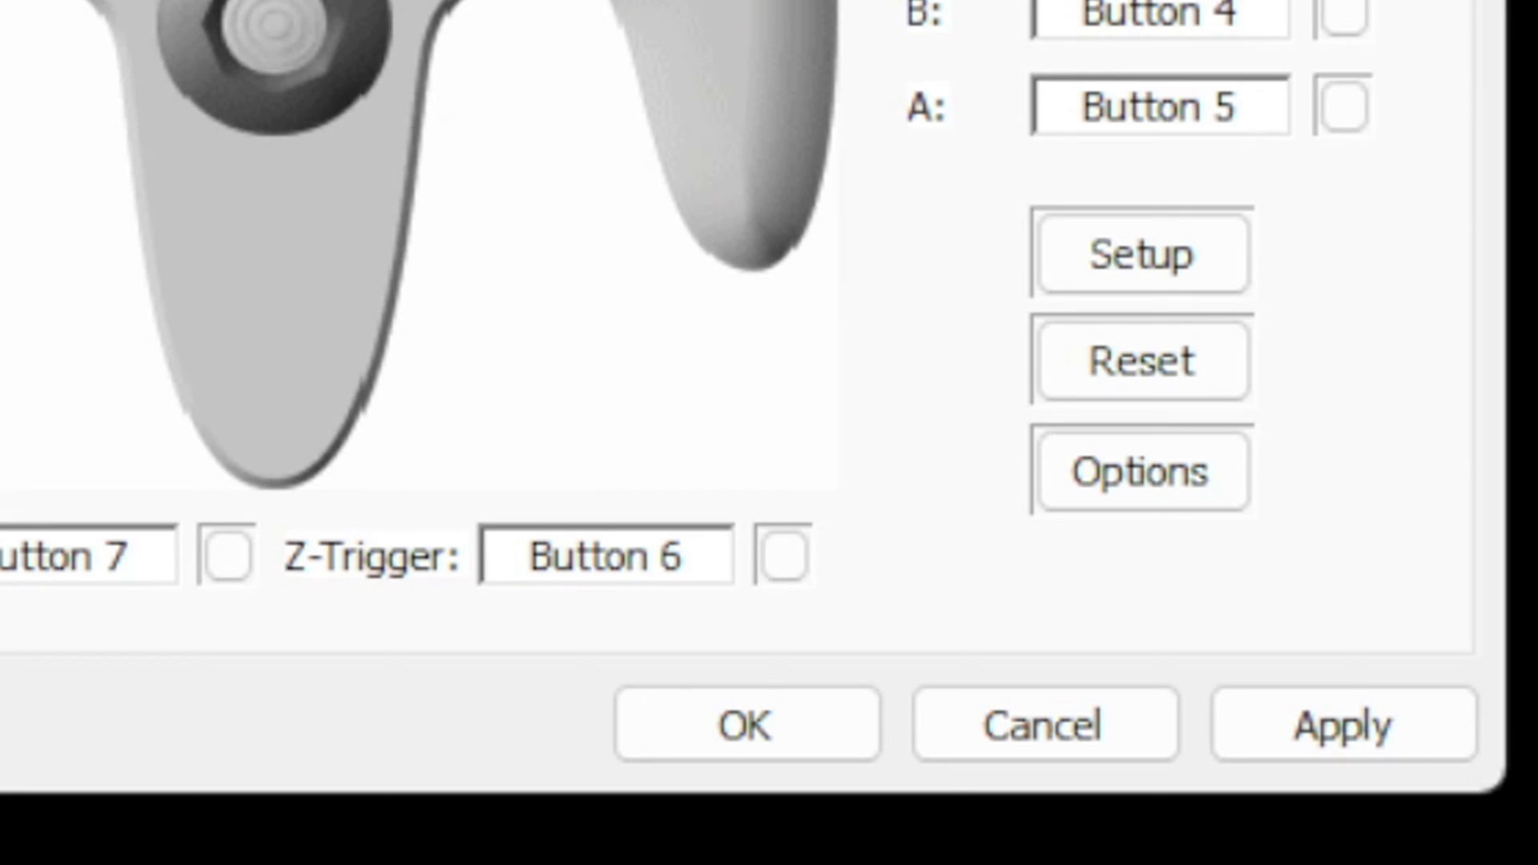
left_click(1407, 745)
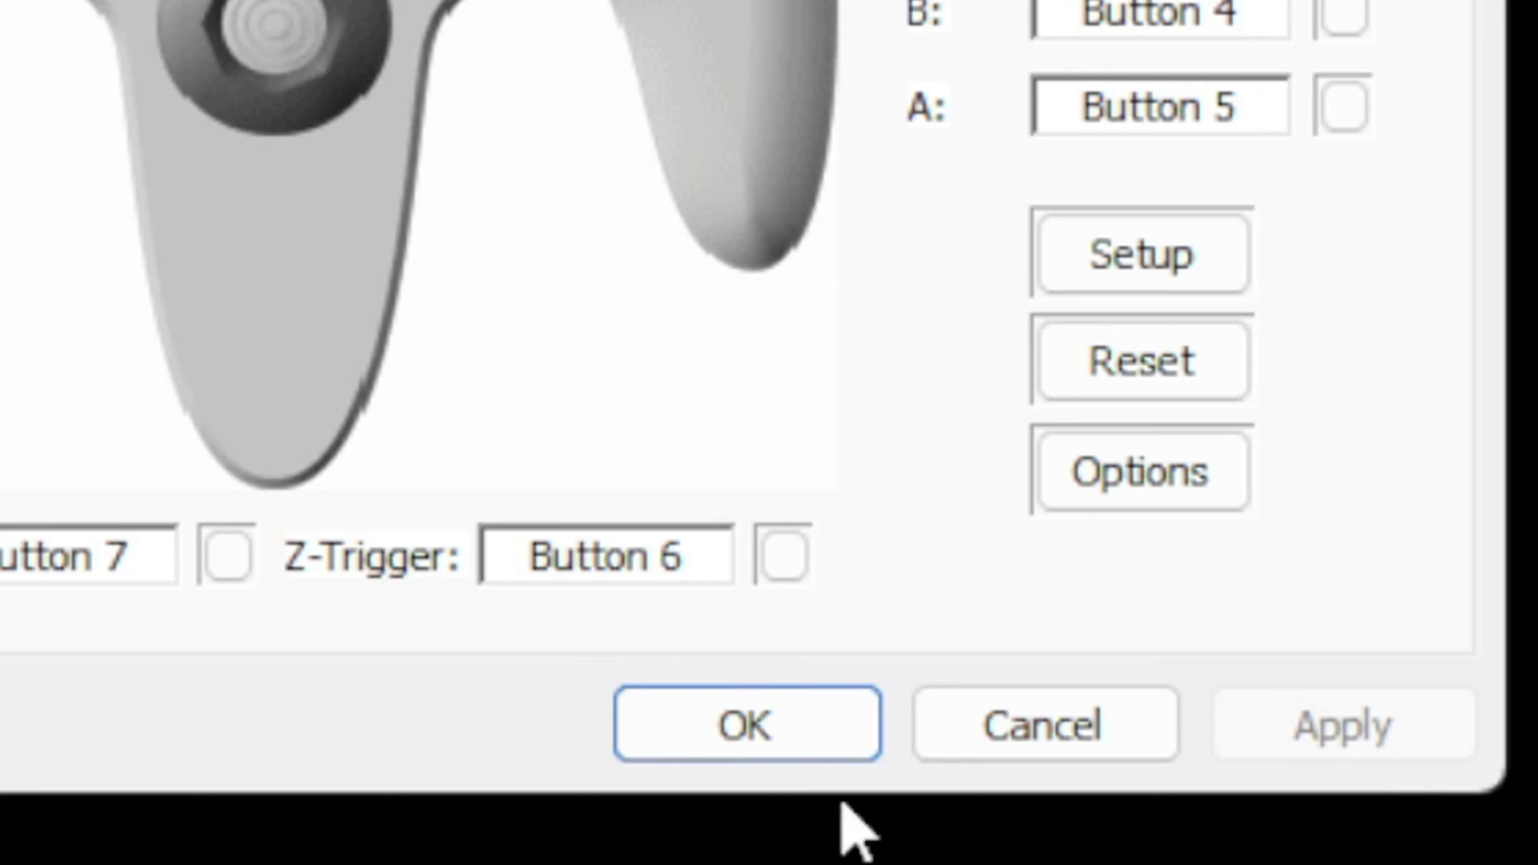
left_click(790, 731)
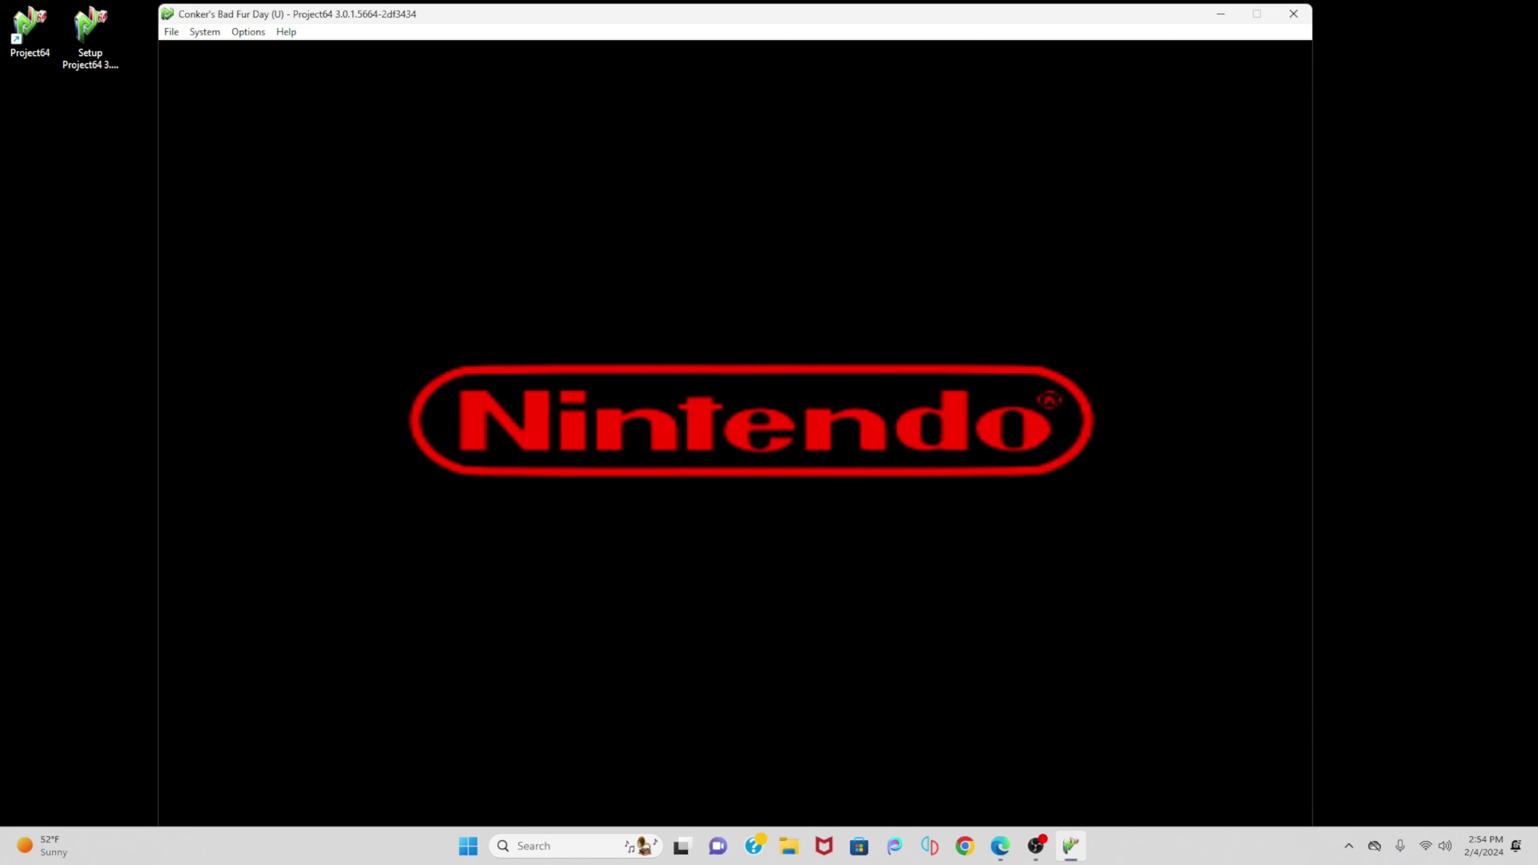
Step: Show the available display and configuration options for the running game Conker's Bad Fur Day (U)
left_click(255, 32)
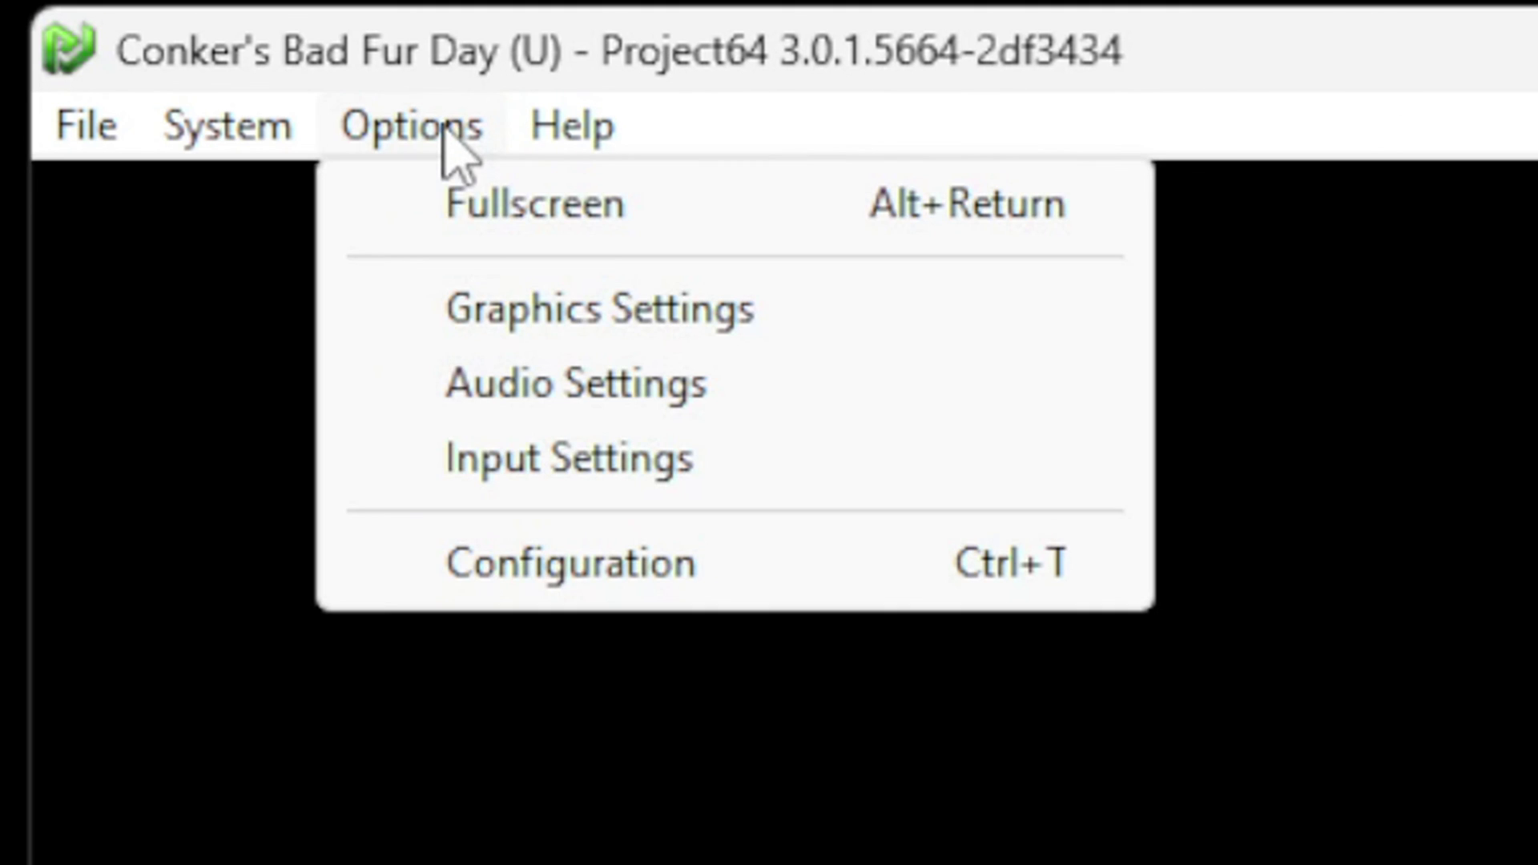